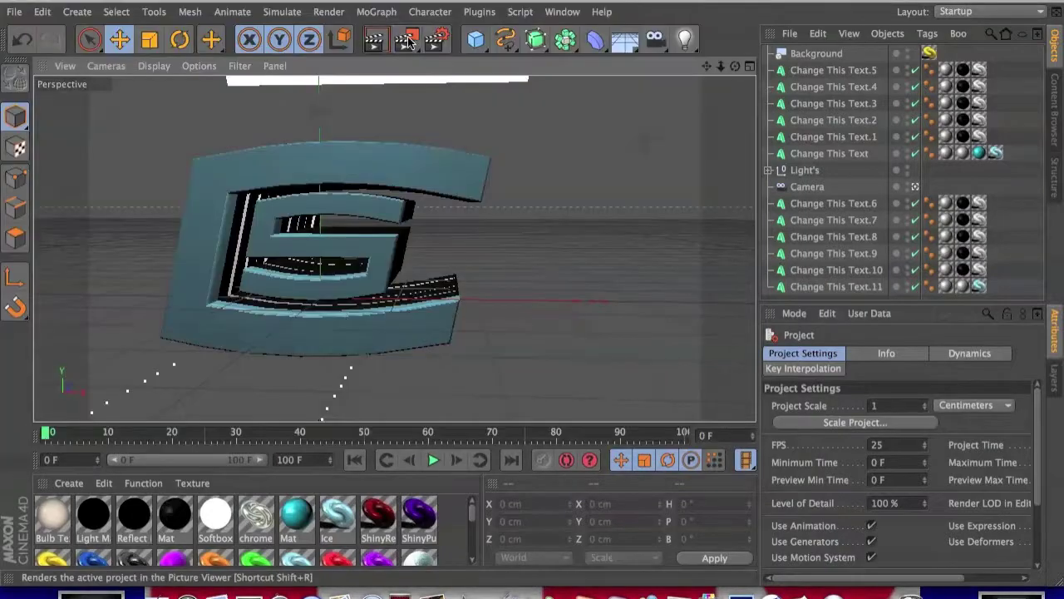
# Step: Render the 3D letter logo and the CIRCA text in the Picture Viewer
pyautogui.click(404, 39)
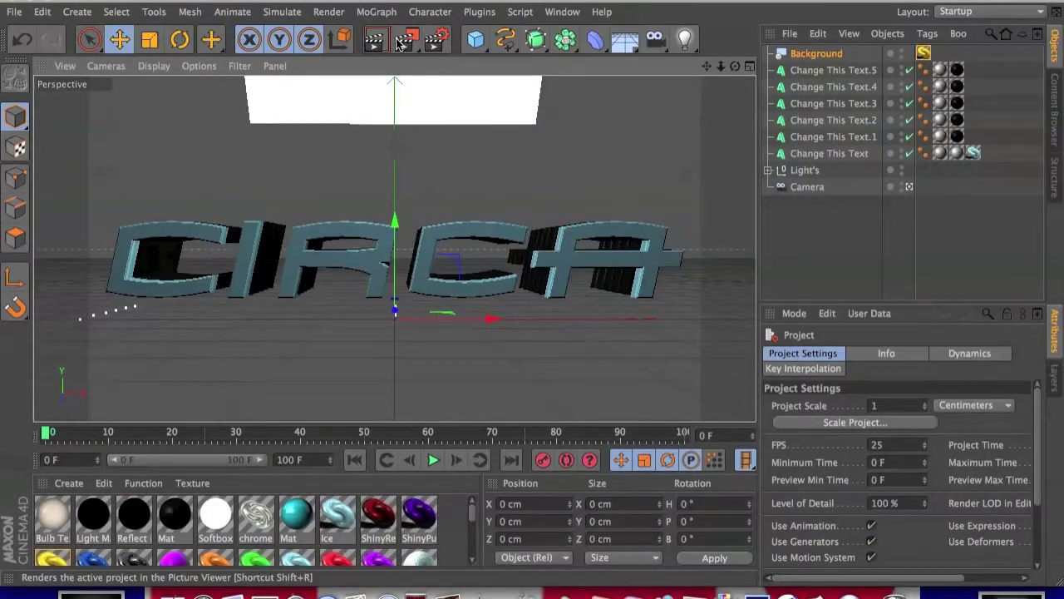
pyautogui.click(399, 42)
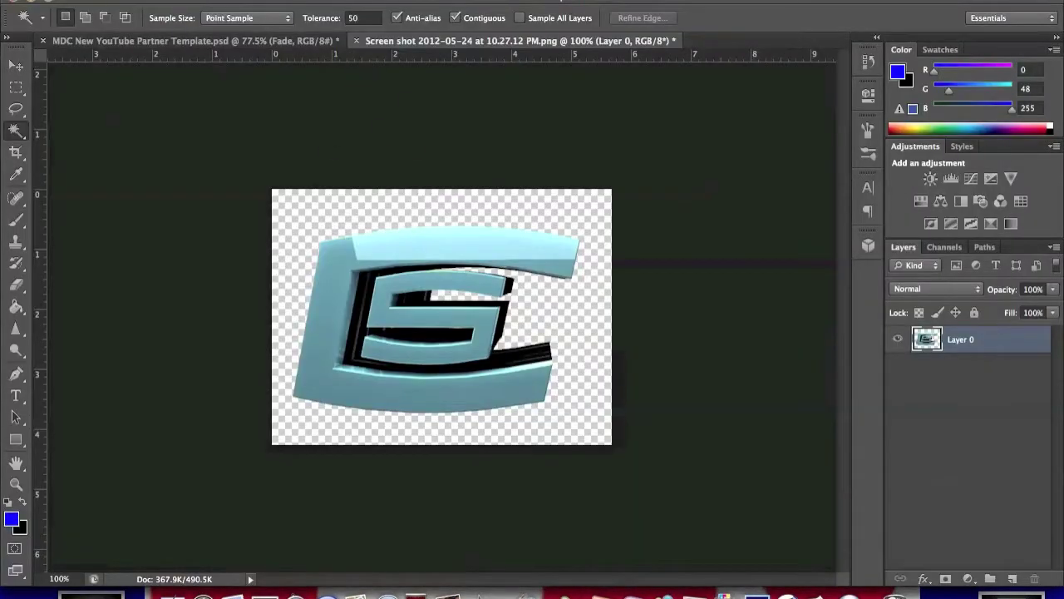
# Step: Open the logo's wireframe screenshot in Photoshop, convert its background to a layer and delete the black area around the logo
pyautogui.press('super+o')
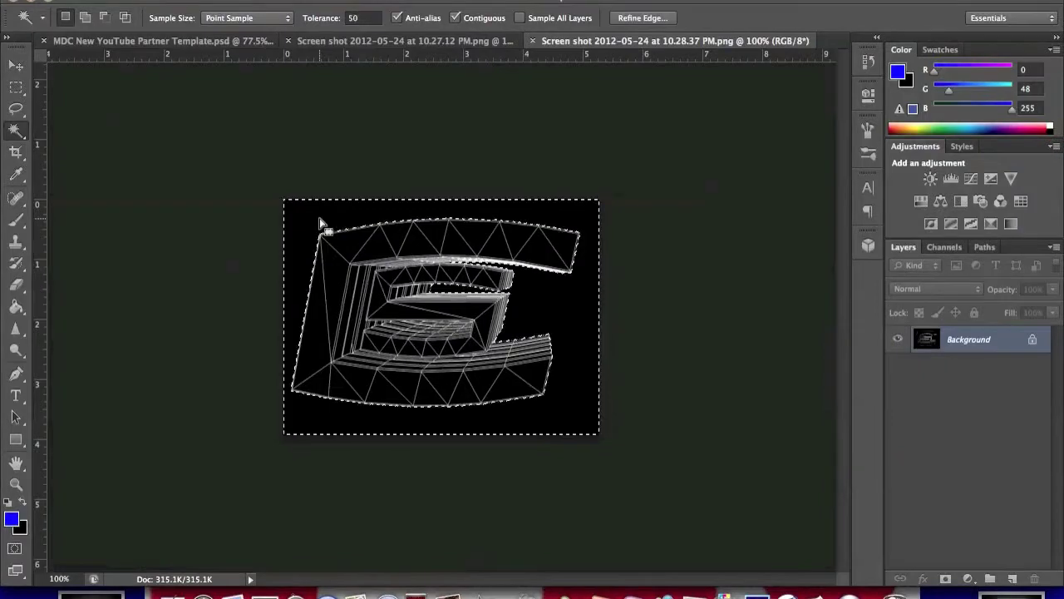
pyautogui.rightClick(965, 339)
pyautogui.click(836, 345)
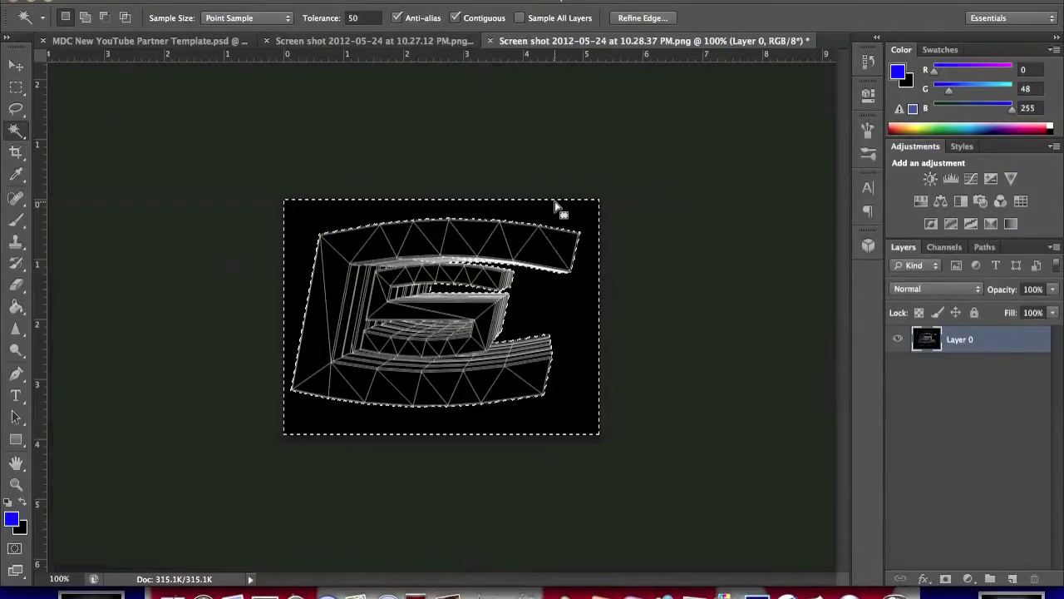
pyautogui.press('Delete')
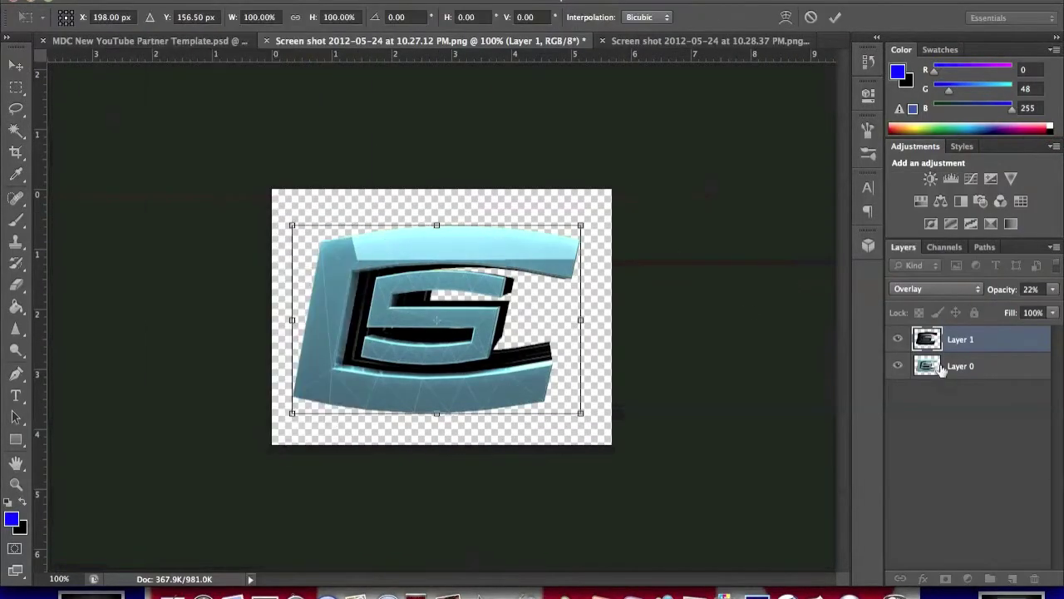
# Step: Apply the wireframe overlay's transform and merge it with the rendered logo layer
pyautogui.keyDown('shift'); pyautogui.click(965, 366); pyautogui.keyUp('shift')
pyautogui.click(672, 207)
pyautogui.rightClick(927, 366)
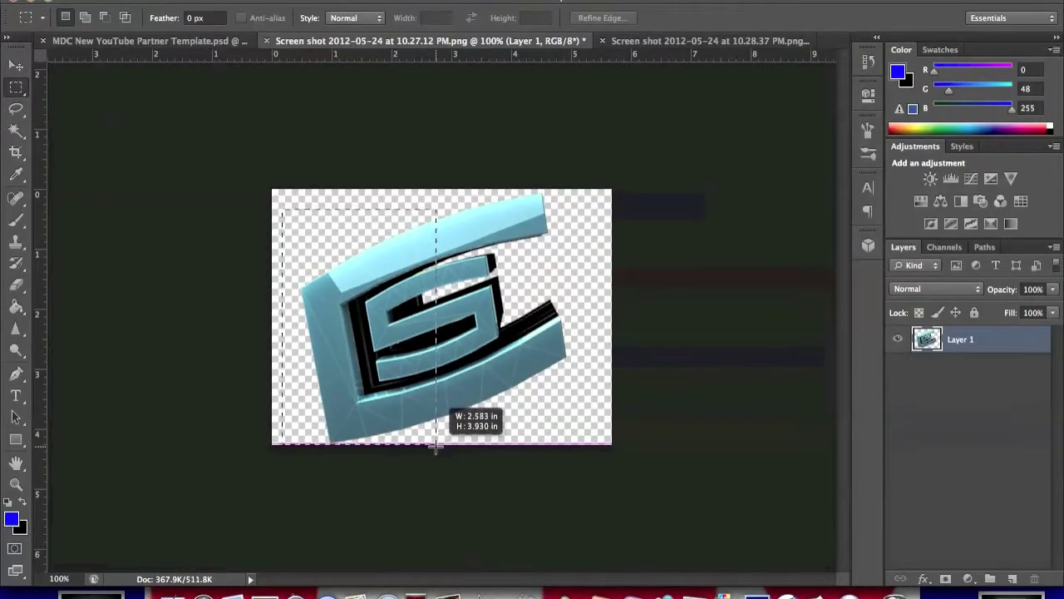
# Step: Marquee-select the left half of the rotated logo and cut it onto its own layer
pyautogui.moveTo(436, 446); pyautogui.dragTo(436, 446)
pyautogui.rightClick(436, 446)
pyautogui.click(435, 326)
pyautogui.click(962, 367)
pyautogui.rightClick(410, 255)
pyautogui.click(441, 374)
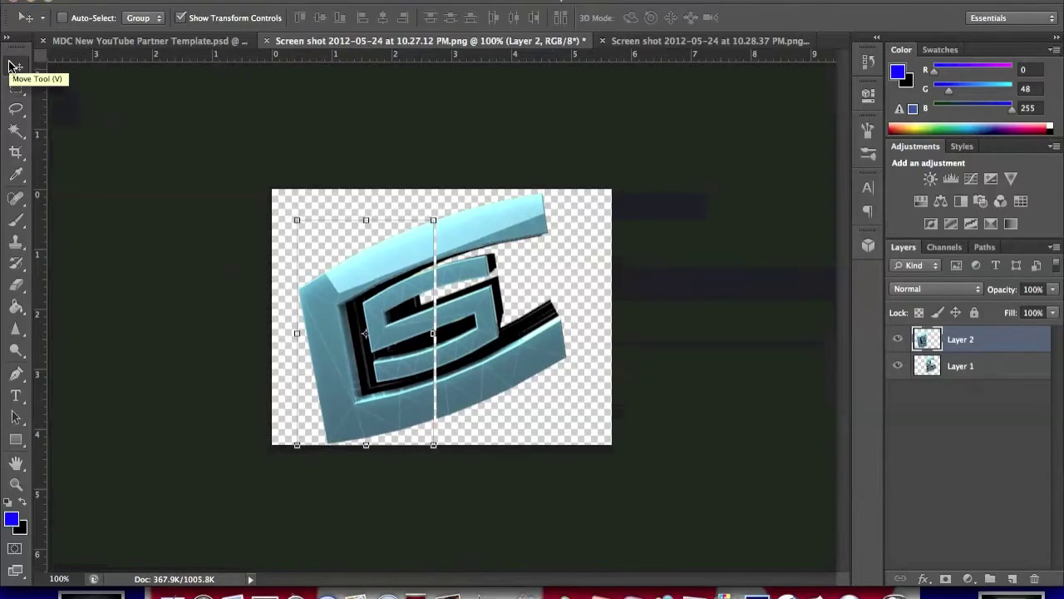
# Step: Set the foreground colour to pure red and activate the Brush tool
pyautogui.click(11, 519)
pyautogui.click(927, 277)
pyautogui.press('b')
pyautogui.moveTo(411, 225); pyautogui.dragTo(410, 382)
pyautogui.moveTo(366, 199); pyautogui.dragTo(316, 432)
pyautogui.moveTo(316, 199); pyautogui.dragTo(439, 403)
pyautogui.hotkey('ctrl', 'alt', 'z')
# Step: On a new layer, paint red over the logo's left half and clip the paint to Layer 2
pyautogui.hotkey('ctrl', 'shift', 'n')
pyautogui.moveTo(333, 249); pyautogui.dragTo(433, 416)
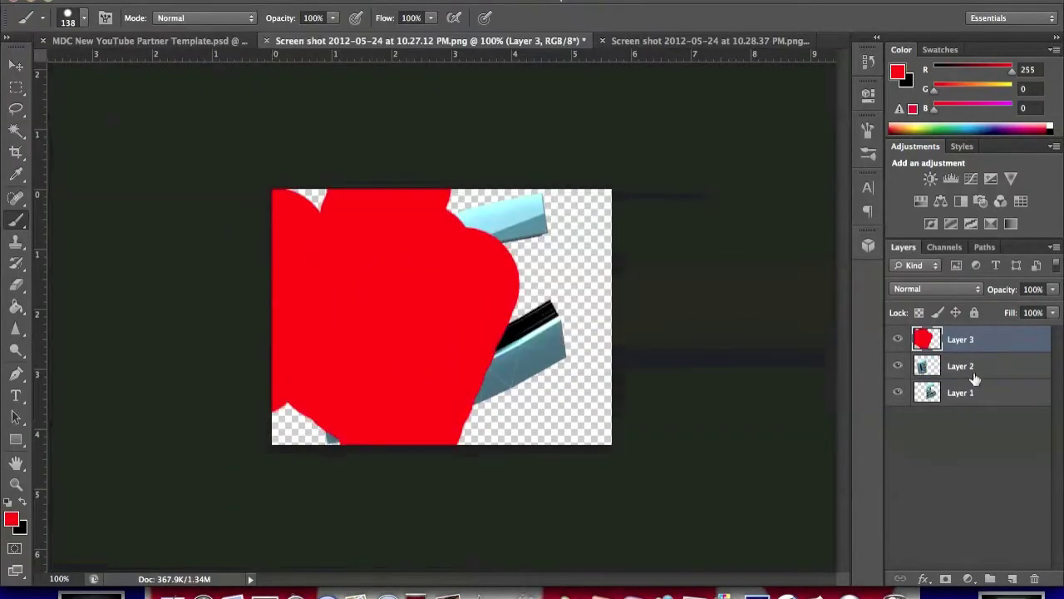
pyautogui.hotkey('ctrl', 'alt', 'g')
# Step: Change the red layer's blend mode and adjust the left half's saturation with a clipped Hue/Saturation adjustment
pyautogui.click(936, 288)
pyautogui.click(930, 405)
pyautogui.click(941, 202)
pyautogui.moveTo(726, 227); pyautogui.dragTo(753, 227)
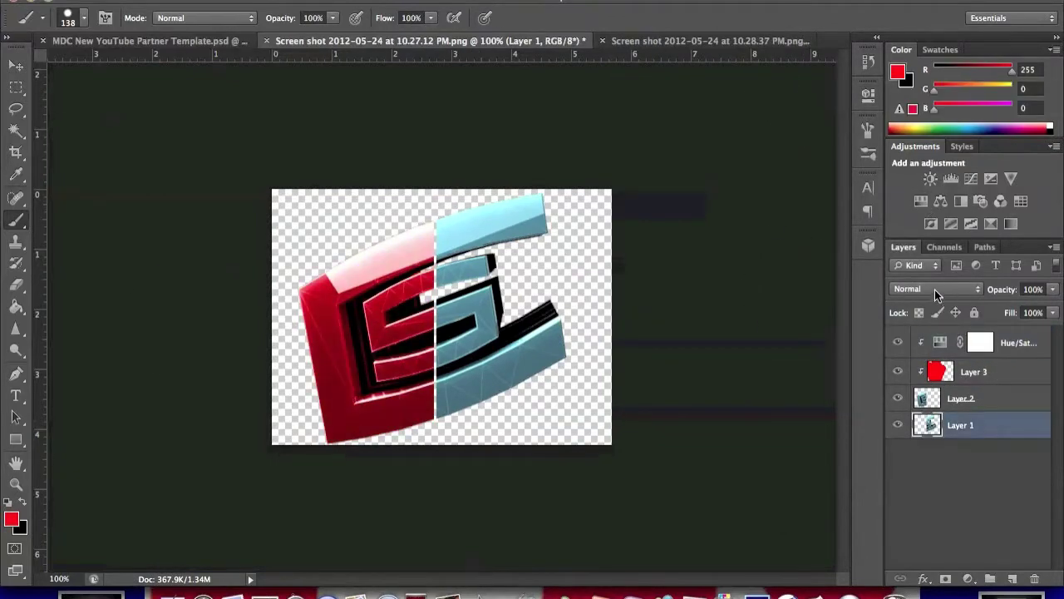
# Step: Colorize the logo's right half blue with a clipped Hue/Saturation adjustment and merge the logo layers
pyautogui.click(940, 201)
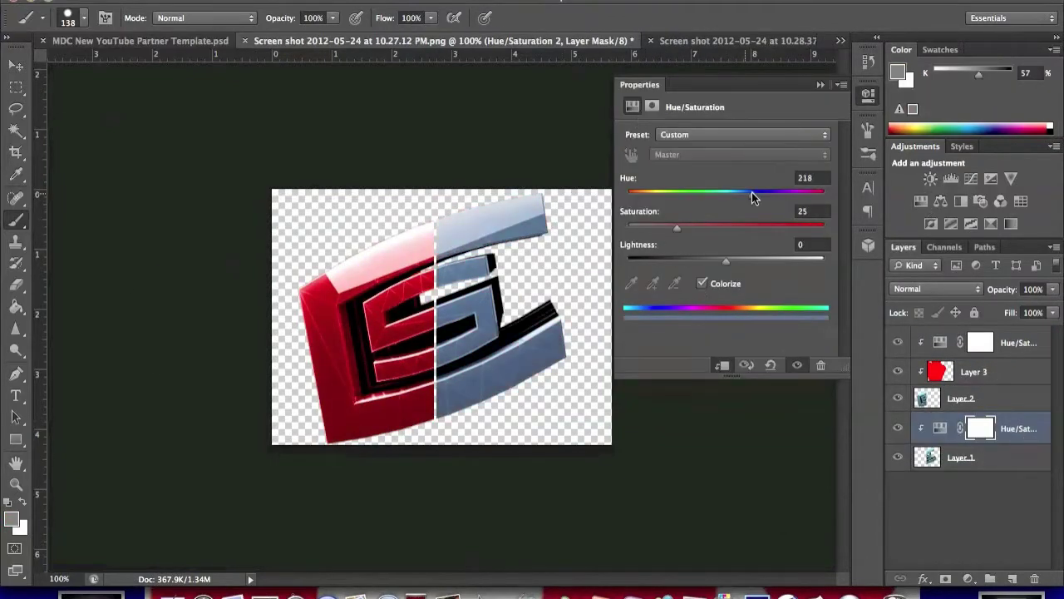
pyautogui.moveTo(743, 193); pyautogui.dragTo(764, 193)
pyautogui.click(765, 226)
pyautogui.rightClick(998, 372)
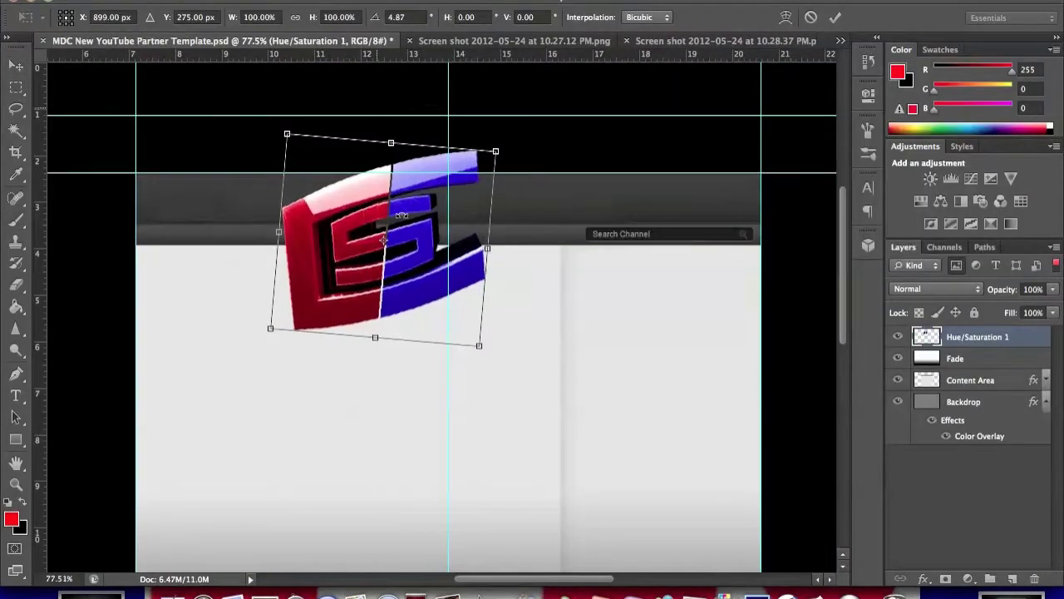
# Step: Scale the logo down in the MDC New YouTube Partner Template and place it in the black header at the centre guide
pyautogui.scroll(3, 402, 215)
pyautogui.moveTo(401, 214); pyautogui.dragTo(457, 233)
pyautogui.moveTo(332, 166); pyautogui.dragTo(380, 190)
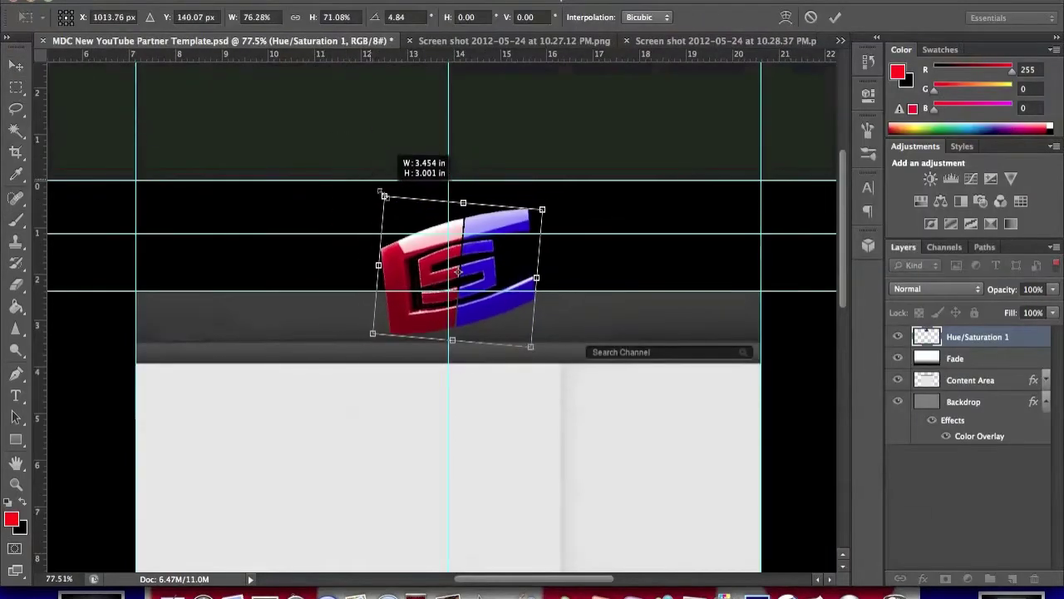
pyautogui.moveTo(453, 241); pyautogui.dragTo(479, 276)
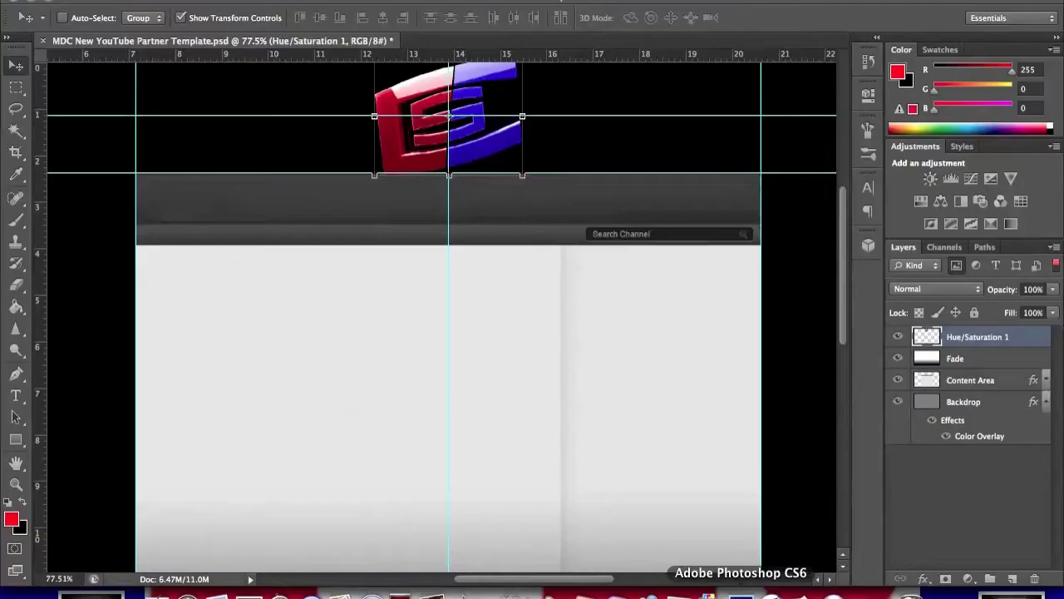
# Step: Open the Scratch Metal.jpg texture from the Favourite Textures folder
pyautogui.hotkey('ctrl', 'o')
pyautogui.click(574, 174)
pyautogui.click(677, 224)
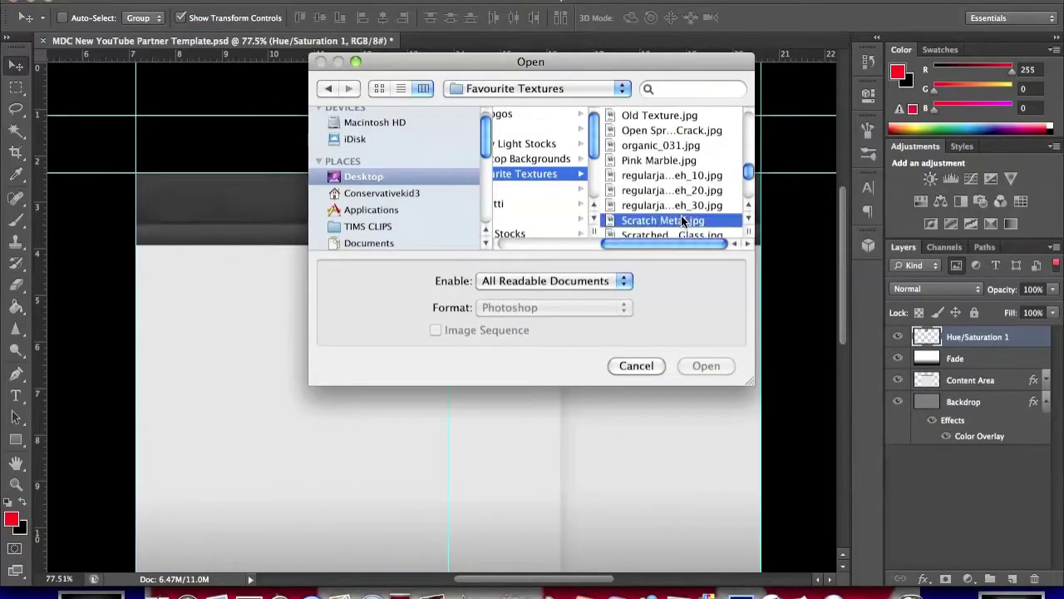
pyautogui.press('Return')
pyautogui.rightClick(945, 345)
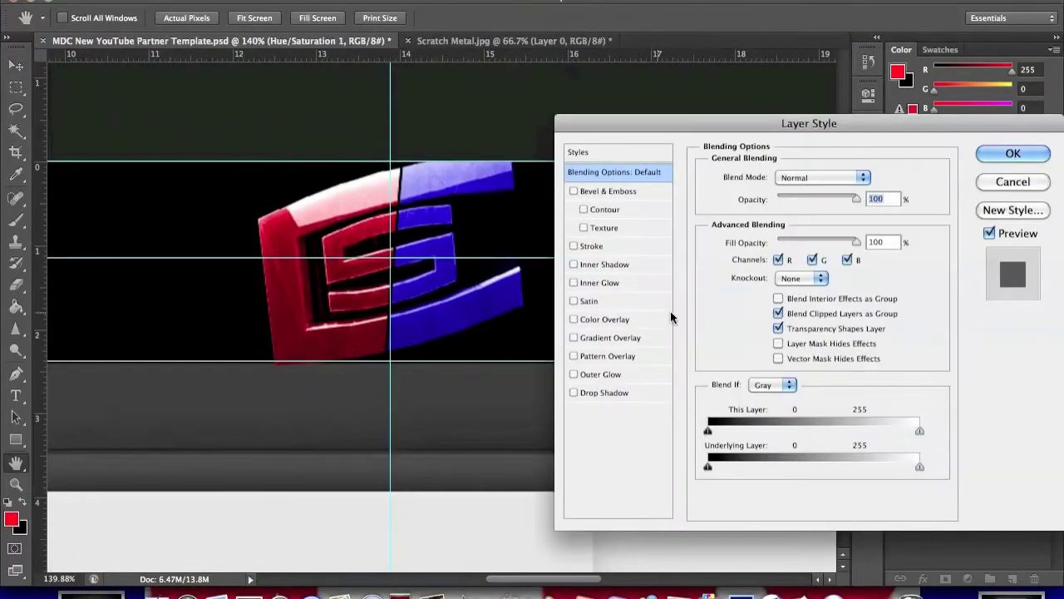
# Step: Add a black-to-white linear Gradient Overlay to the logo in Overlay mode at an angle of 113°
pyautogui.click(611, 337)
pyautogui.click(802, 177)
pyautogui.click(775, 338)
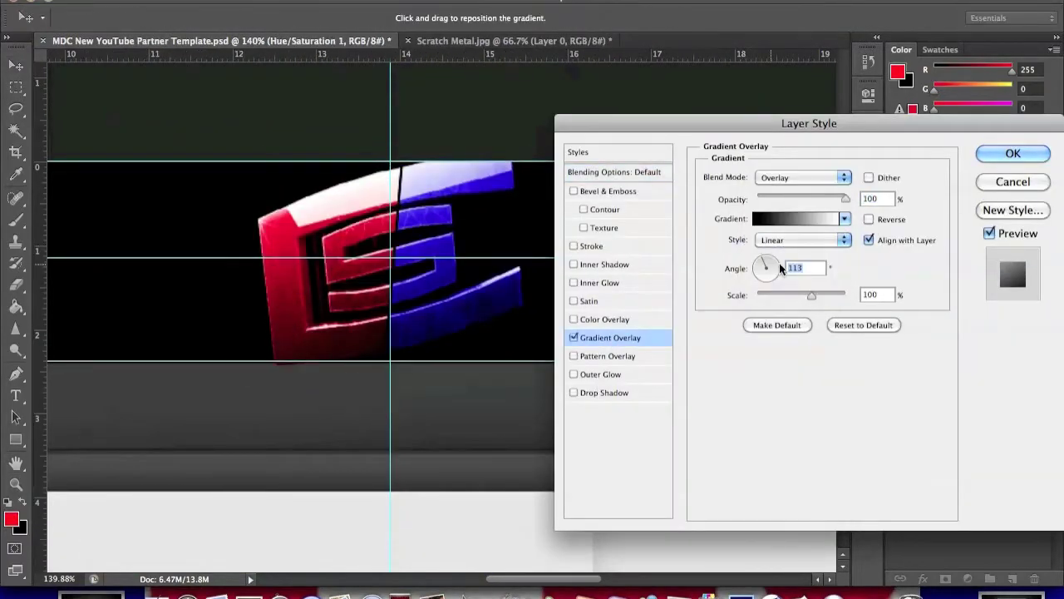
pyautogui.click(1013, 154)
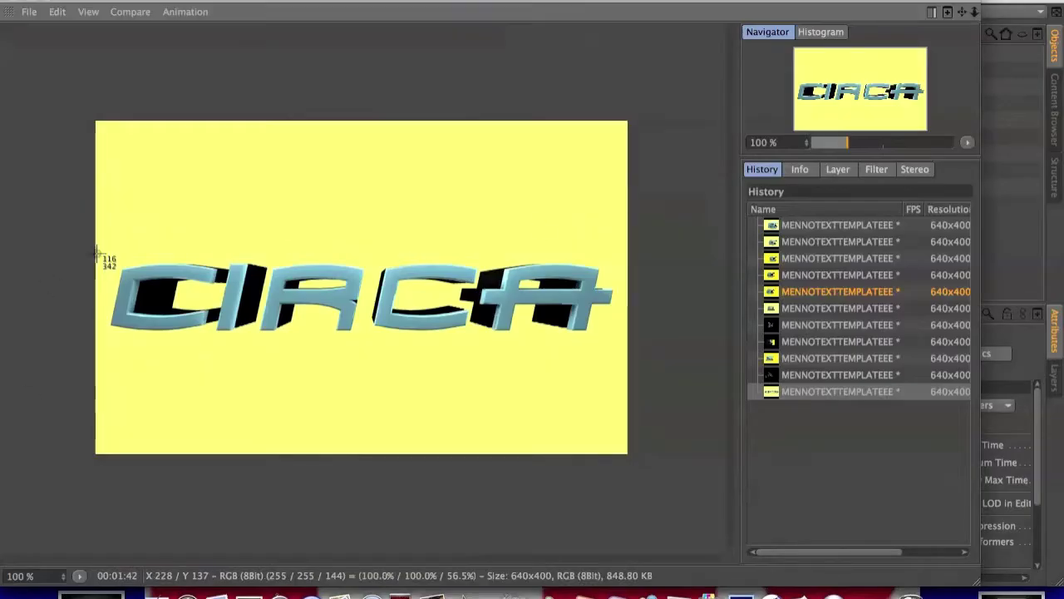
# Step: Capture the CIRCA render in the Cinema 4D Picture Viewer and open the two CIRCA screenshots from the Desktop in Photoshop
pyautogui.click(99, 285)
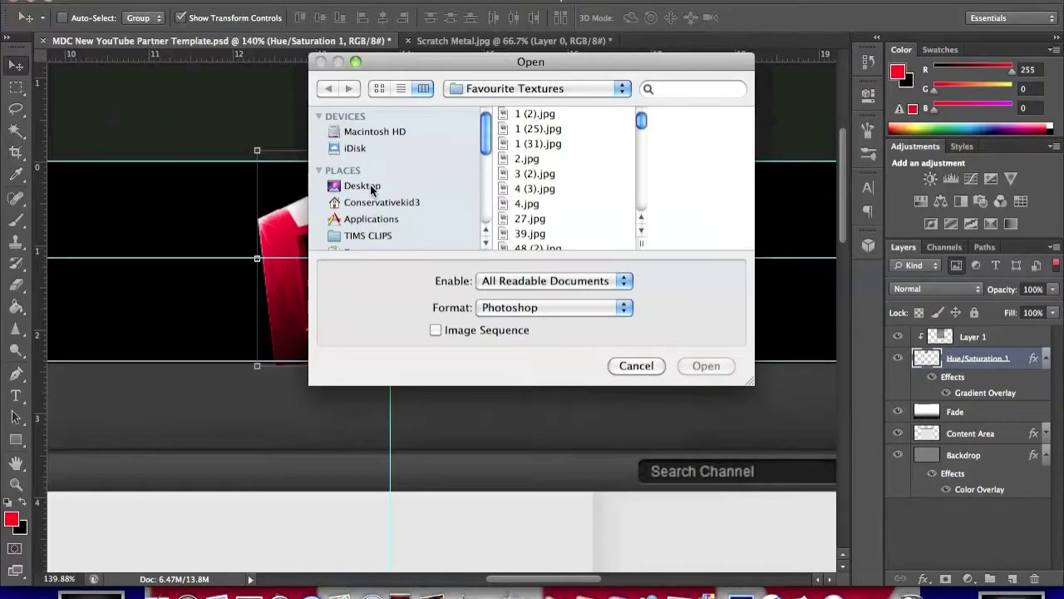
pyautogui.click(362, 185)
pyautogui.click(546, 197)
pyautogui.keyDown('shift'); pyautogui.click(546, 211); pyautogui.keyUp('shift')
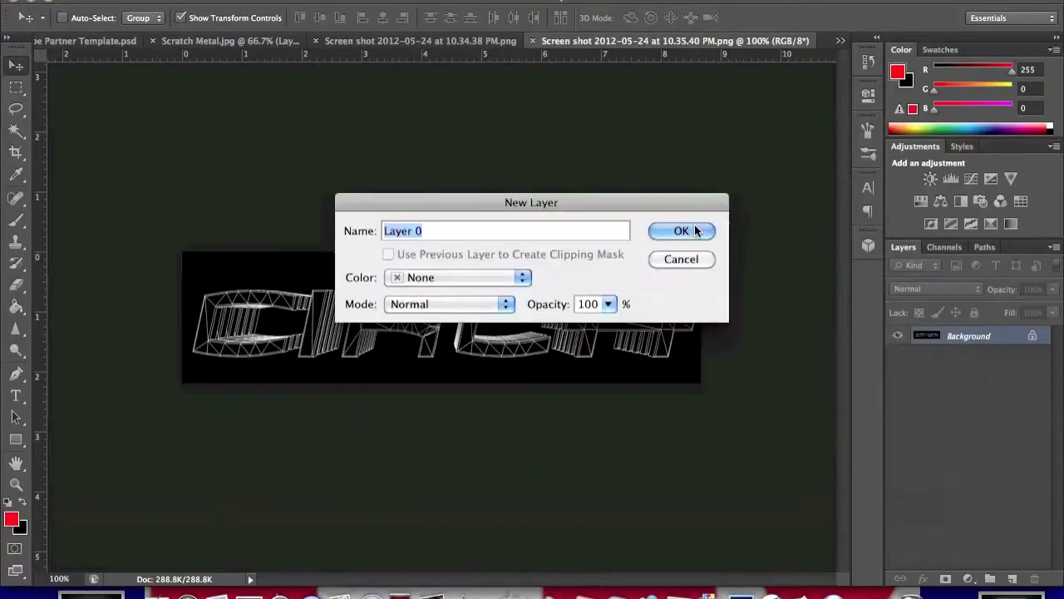
# Step: Unlock the CIRCA wireframe's background, blend the wireframe over the render in Overlay mode at reduced opacity and merge both
pyautogui.click(684, 297)
pyautogui.press('w')
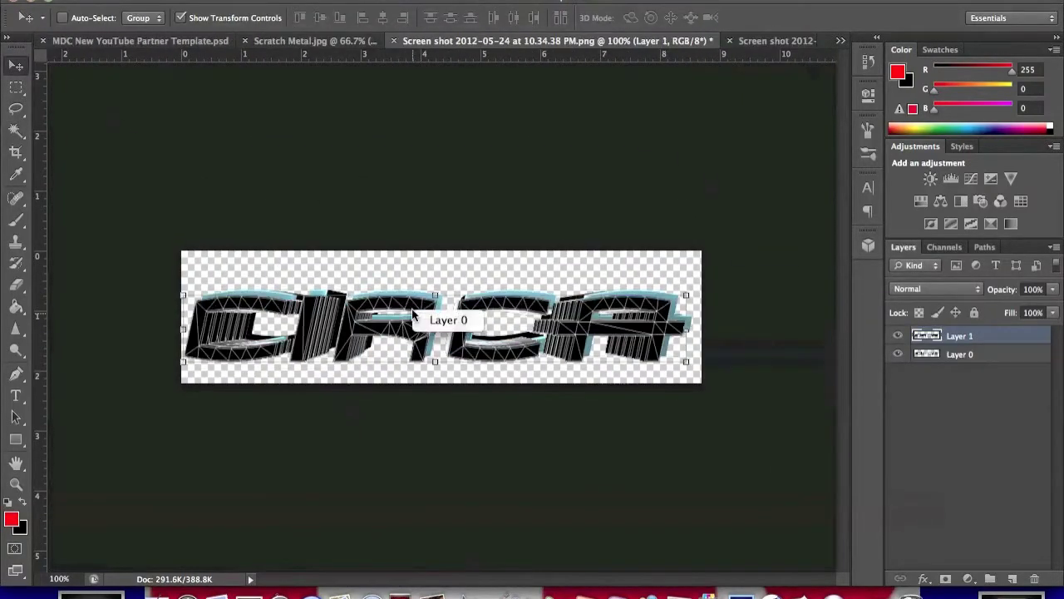
pyautogui.click(936, 288)
pyautogui.click(914, 447)
pyautogui.moveTo(1052, 289); pyautogui.dragTo(1012, 312)
pyautogui.hotkey('ctrl', 'e')
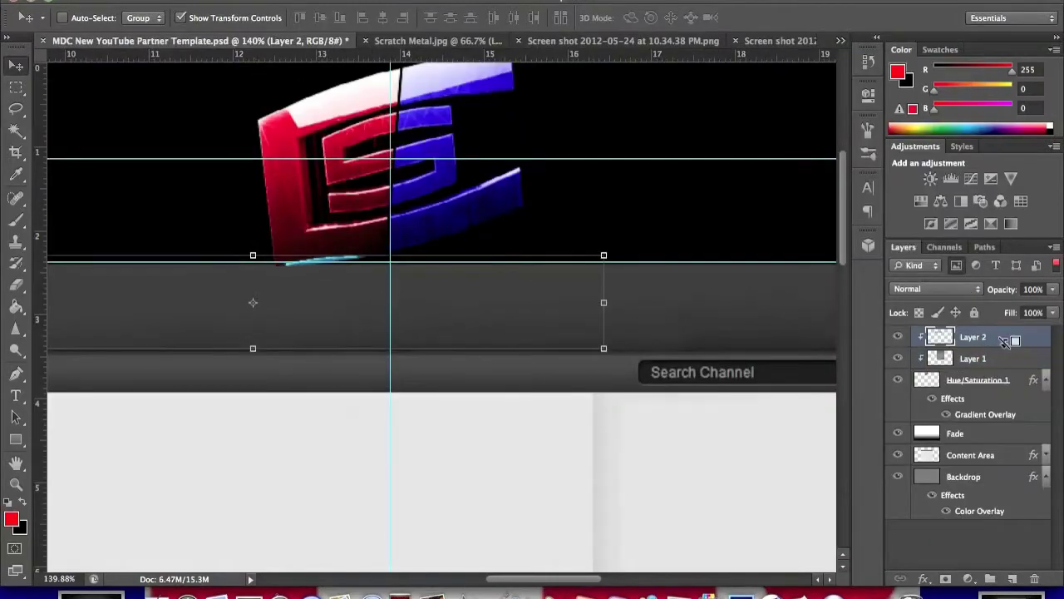
# Step: Release the CIRCA text from the clipping mask in the template and rotate it just below the logo
pyautogui.keyDown('alt'); pyautogui.click(1007, 342); pyautogui.keyUp('alt')
pyautogui.scroll(-5, 456, 318)
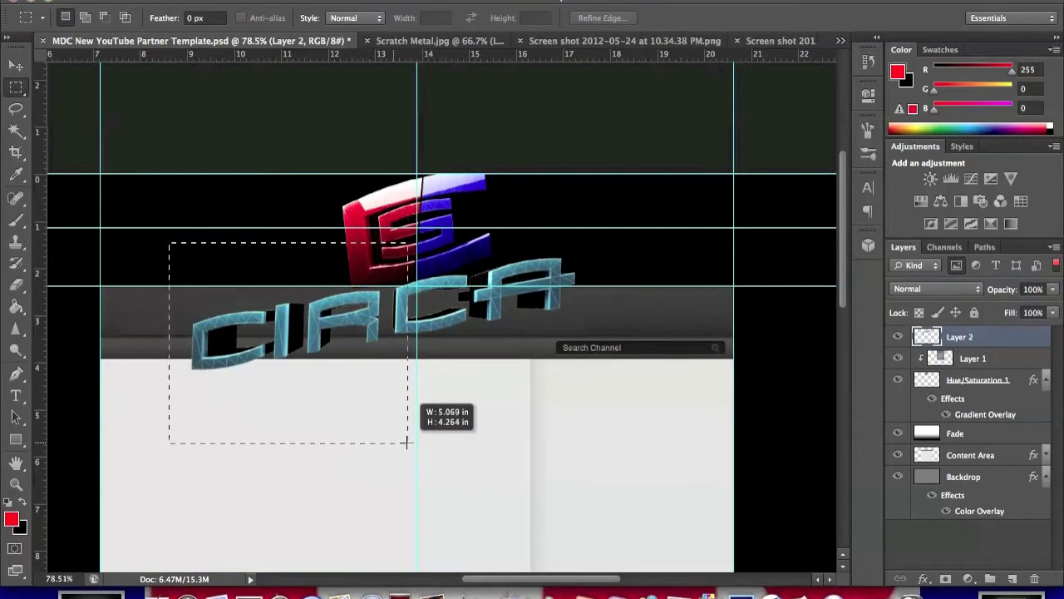
pyautogui.moveTo(398, 242); pyautogui.dragTo(427, 255)
pyautogui.press('m')
pyautogui.press('Return')
# Step: Marquee-select the left half of the CIRCA text and cut it onto a new layer
pyautogui.moveTo(413, 379); pyautogui.dragTo(413, 379)
pyautogui.rightClick(357, 268)
pyautogui.click(399, 378)
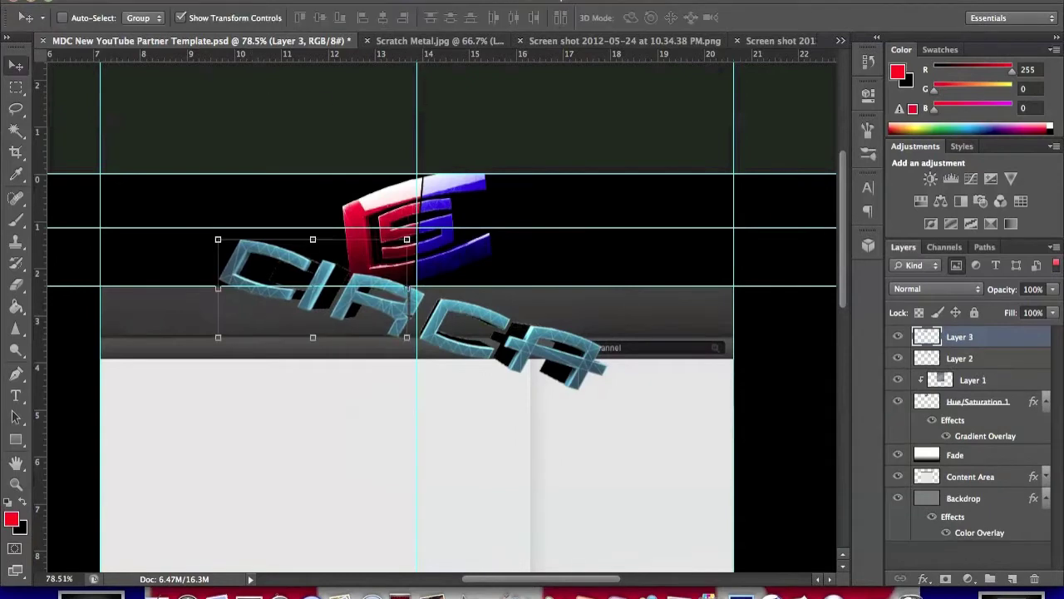
# Step: Paint red over the left half of the CIRCA text on a new layer and clip it to Layer 3
pyautogui.press('shift+super+n')
pyautogui.press('b')
pyautogui.moveTo(258, 272); pyautogui.dragTo(432, 278)
pyautogui.press('super+alt+g')
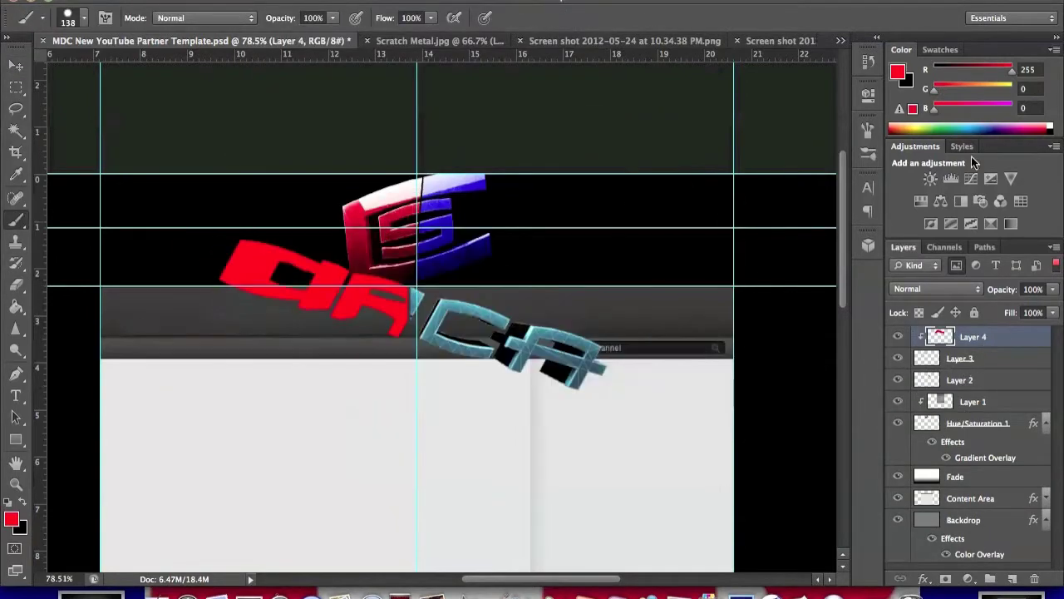
pyautogui.click(868, 94)
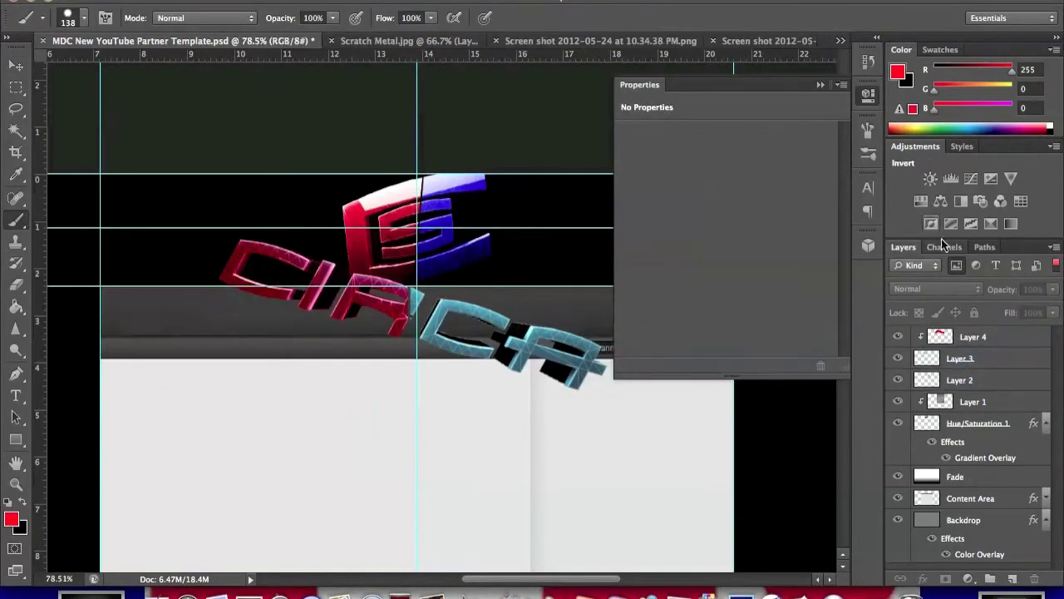
pyautogui.click(820, 85)
pyautogui.click(991, 374)
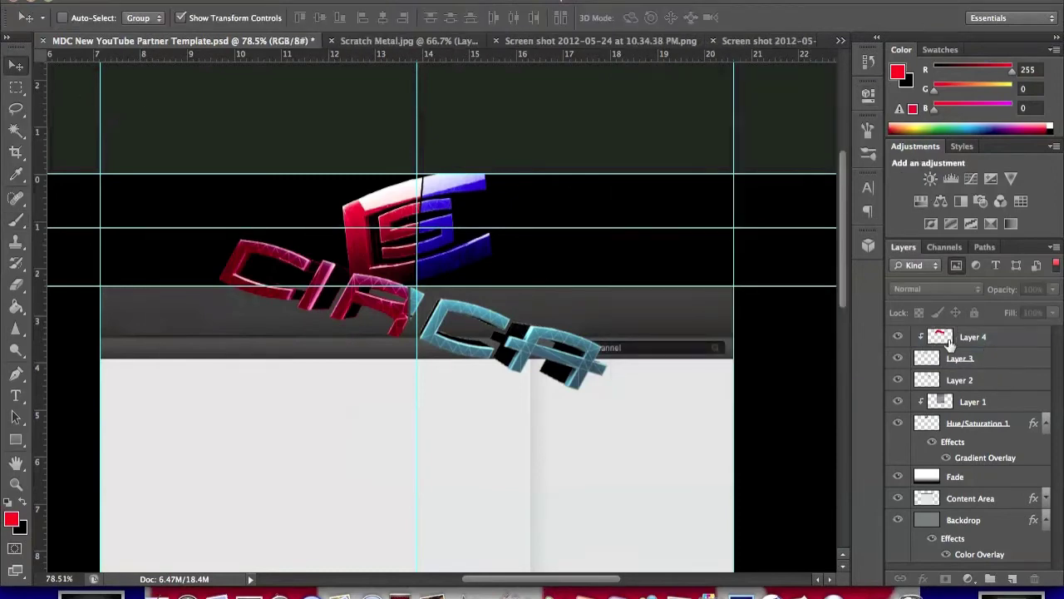
pyautogui.click(868, 94)
pyautogui.click(868, 94)
pyautogui.click(868, 94)
pyautogui.click(868, 94)
pyautogui.click(869, 94)
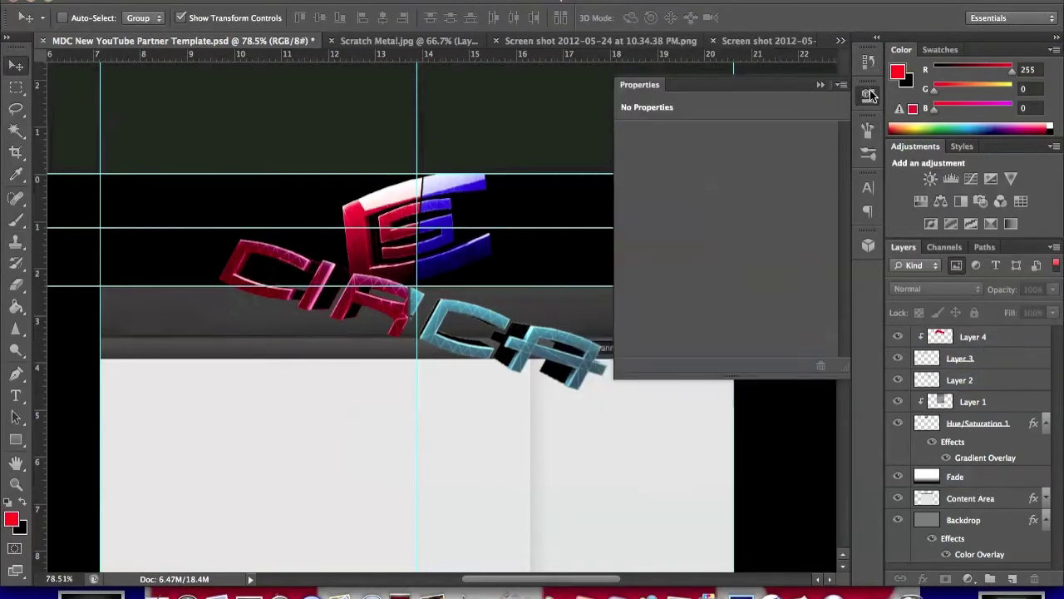
pyautogui.click(868, 61)
pyautogui.click(868, 61)
pyautogui.click(868, 94)
pyautogui.click(868, 94)
# Step: Paint blue over the right half of the CIRCA text on a new layer clipped to Layer 2, blended as Overlay
pyautogui.click(960, 379)
pyautogui.scroll(3, 302, 507)
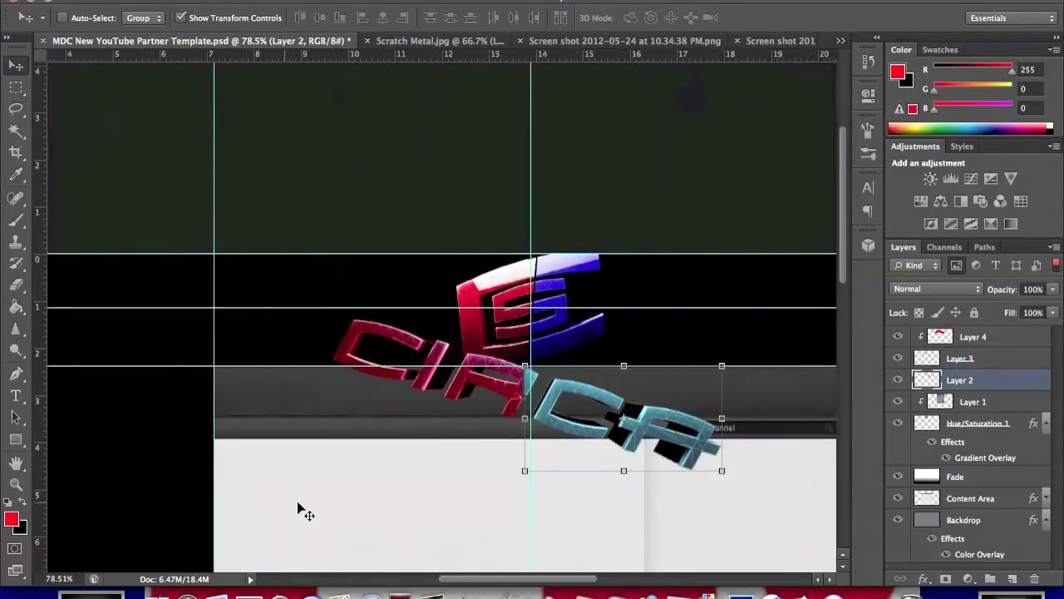
pyautogui.press('super+shift+n')
pyautogui.press('Return')
pyautogui.press('b')
pyautogui.moveTo(575, 372); pyautogui.dragTo(715, 415)
pyautogui.press('super+alt+g')
pyautogui.click(937, 288)
pyautogui.click(911, 444)
pyautogui.click(868, 94)
pyautogui.click(868, 94)
pyautogui.rightClick(981, 380)
pyautogui.click(869, 363)
pyautogui.click(170, 0)
pyautogui.press('alt+super+z')
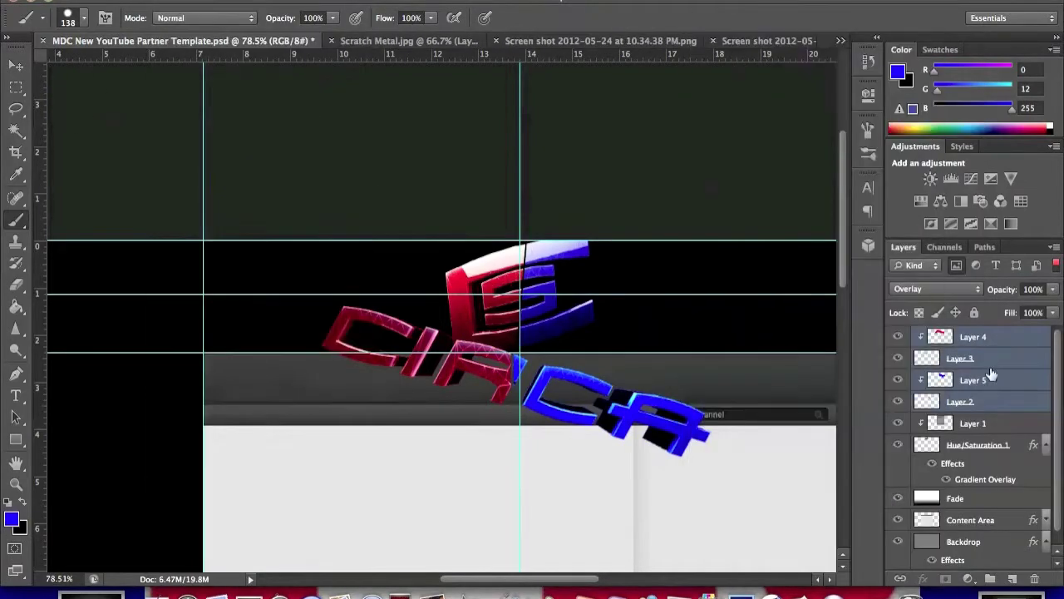
# Step: Select the four CIRCA text layers, rotate the text level and move it up over the logo's lower part
pyautogui.press('v')
pyautogui.rightClick(976, 383)
pyautogui.click(996, 336)
pyautogui.keyDown('shift'); pyautogui.click(1010, 338); pyautogui.keyUp('shift')
pyautogui.rightClick(1010, 338)
pyautogui.press('Escape')
pyautogui.press('super+t')
pyautogui.moveTo(731, 470); pyautogui.dragTo(761, 432)
pyautogui.doubleClick(630, 385)
pyautogui.moveTo(630, 385); pyautogui.dragTo(630, 312)
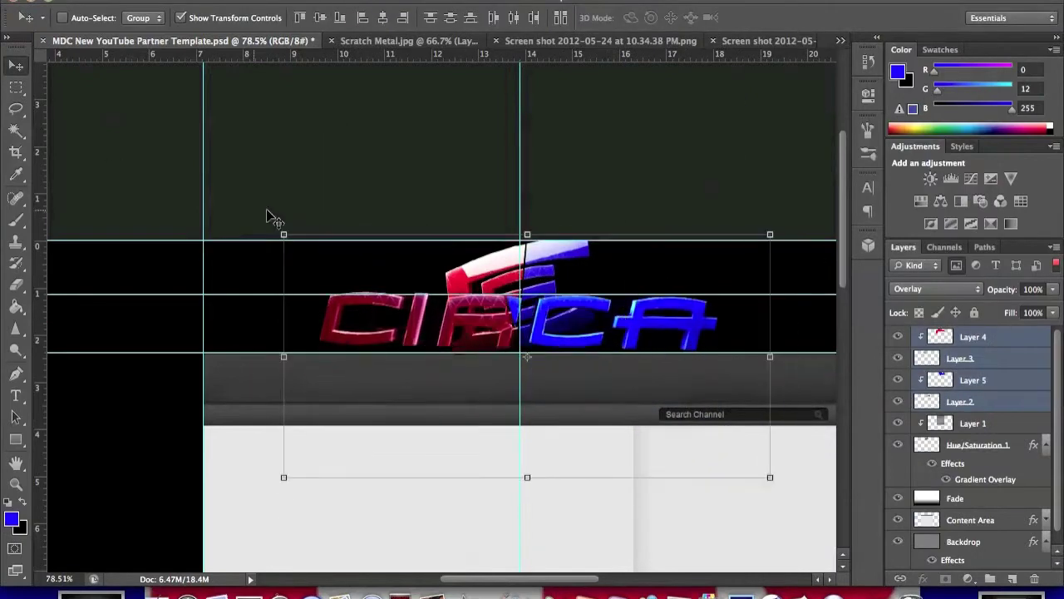
# Step: Scale the CIRCA text to about 81% width and 88% height and rest it on the header's lower guide
pyautogui.moveTo(285, 233); pyautogui.dragTo(357, 233)
pyautogui.moveTo(481, 338); pyautogui.dragTo(441, 355)
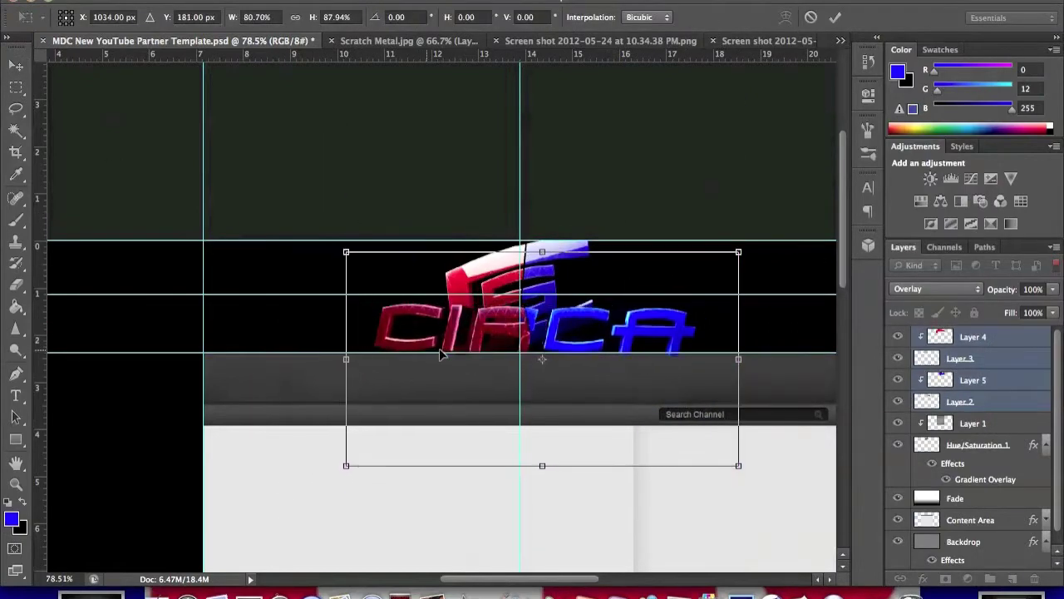
pyautogui.press('super+t')
pyautogui.click(670, 207)
# Step: Shrink the CIRCA text to about 89% width and 91% height, shift it towards the centre guide and link its layers
pyautogui.moveTo(357, 254); pyautogui.dragTo(434, 314)
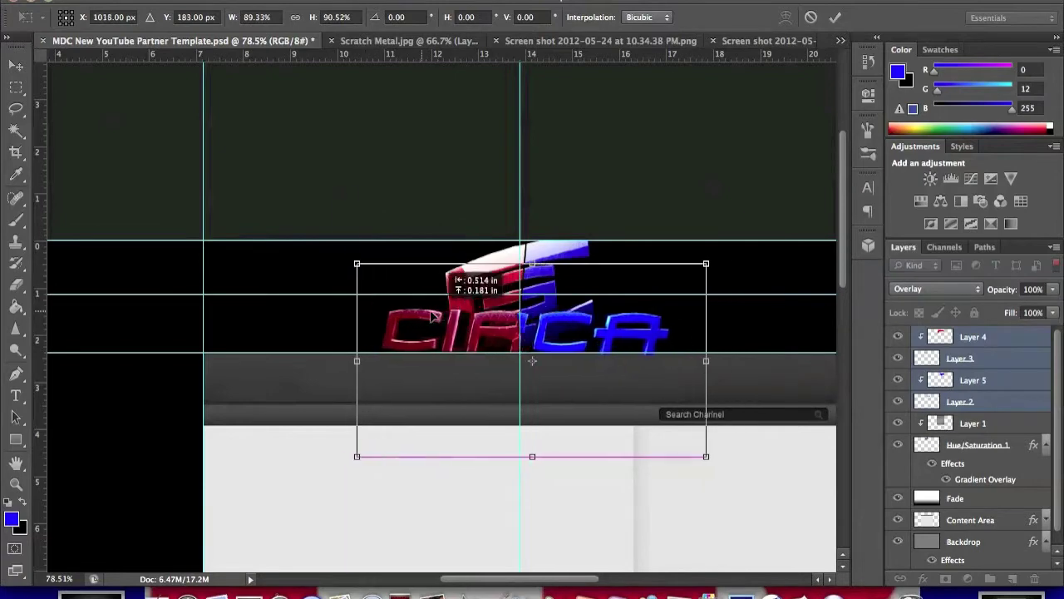
pyautogui.press('super+t')
pyautogui.click(672, 207)
pyautogui.rightClick(1036, 395)
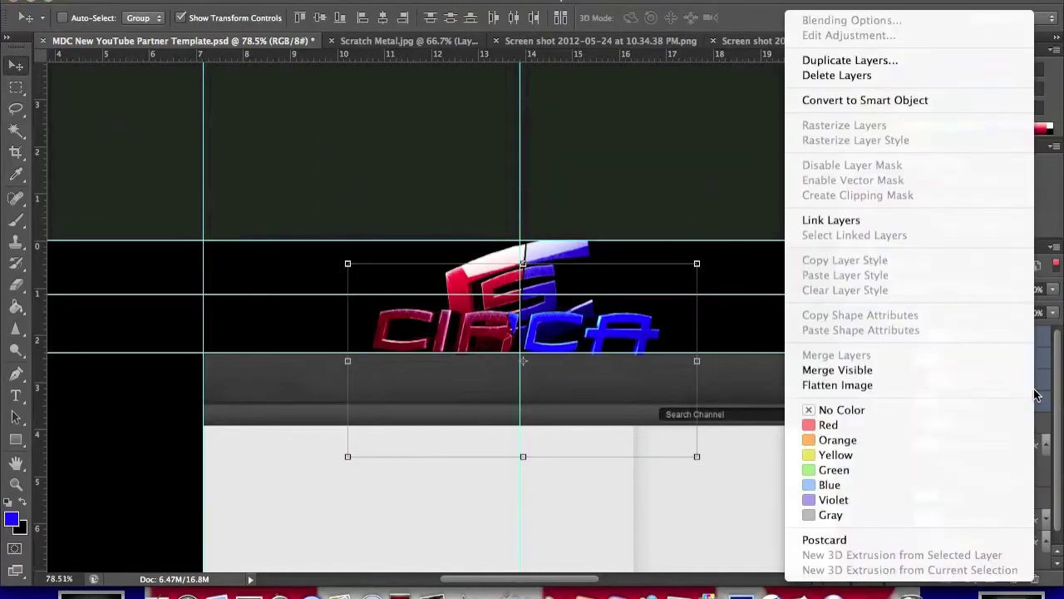
pyautogui.click(863, 224)
# Step: Add a Gradient Overlay effect blended as Overlay to Layer 5, and another Gradient Overlay to Layer 4
pyautogui.click(985, 474)
pyautogui.click(970, 424)
pyautogui.doubleClick(997, 423)
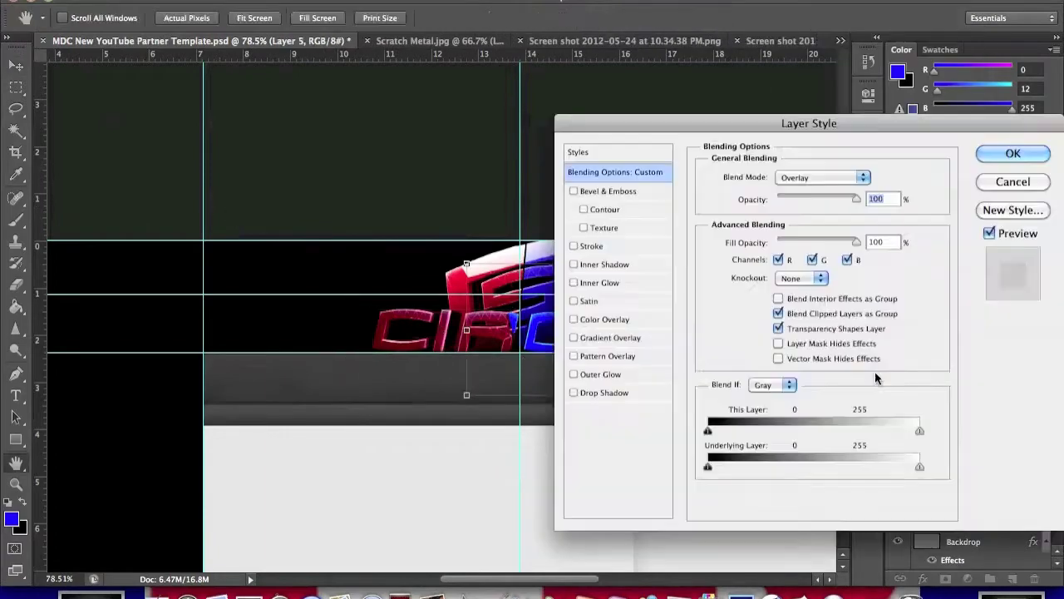
pyautogui.click(610, 337)
pyautogui.moveTo(819, 125); pyautogui.dragTo(957, 106)
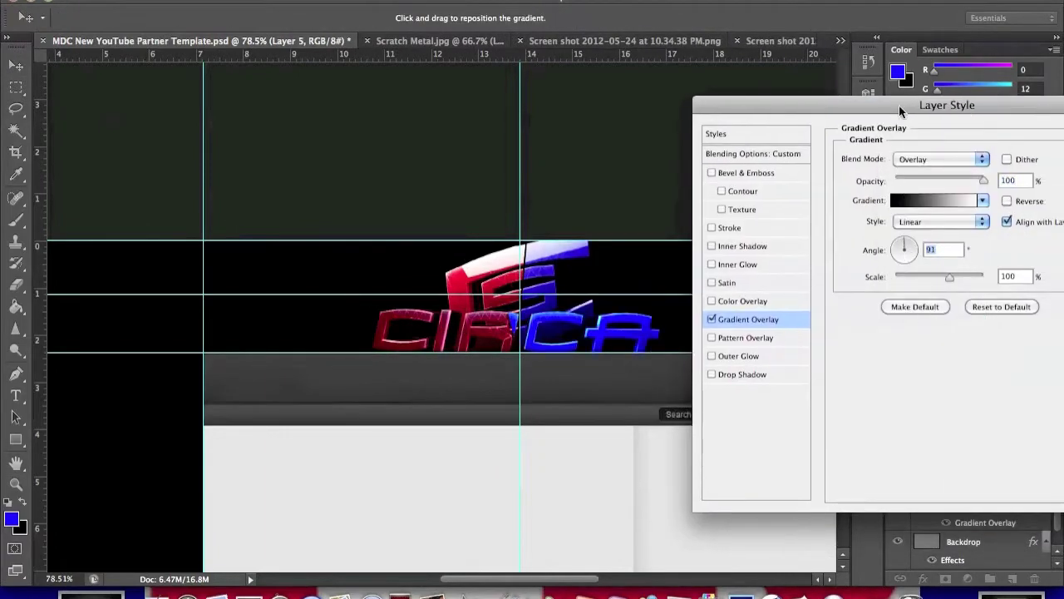
pyautogui.click(542, 186)
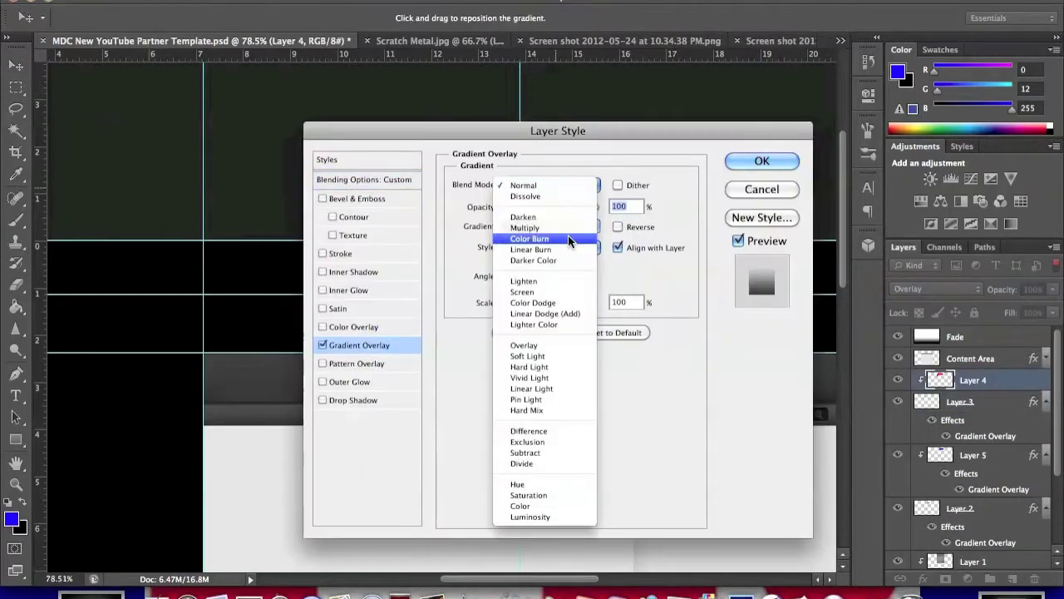
pyautogui.click(540, 371)
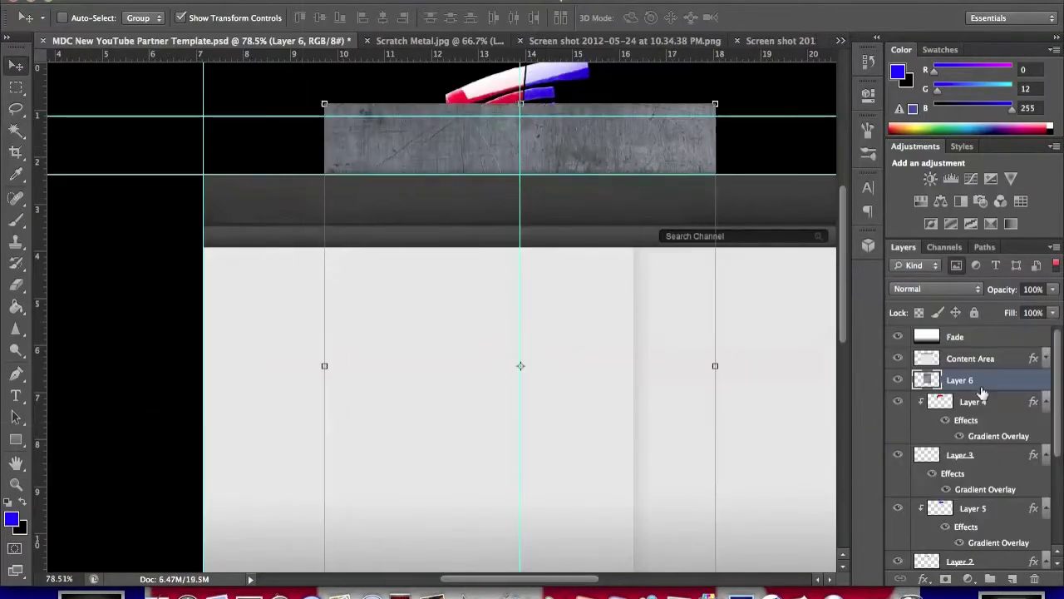
# Step: Clip the scratched metal texture to Layer 4 as Overlay and place a duplicate of it directly above Layer 5
pyautogui.keyDown('alt'); pyautogui.click(985, 391); pyautogui.keyUp('alt')
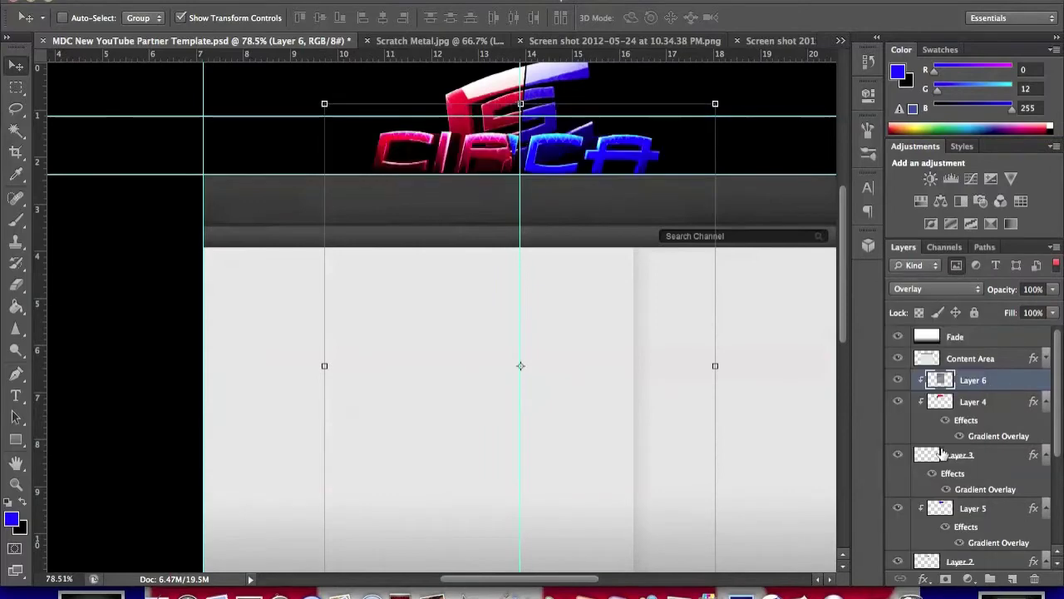
pyautogui.rightClick(973, 380)
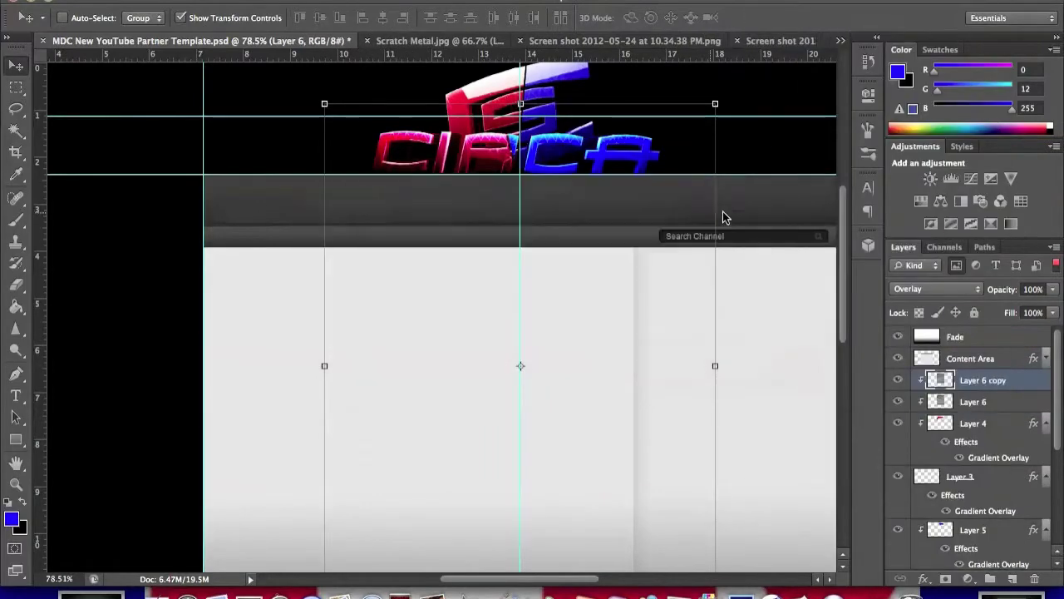
pyautogui.moveTo(985, 380); pyautogui.dragTo(1007, 471)
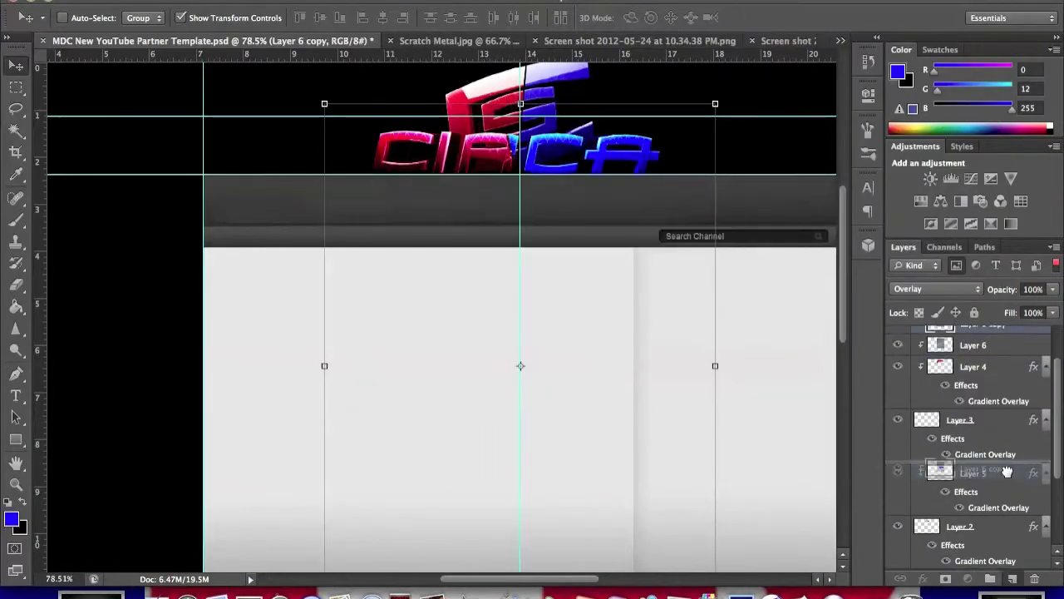
pyautogui.scroll(2, 160, 122)
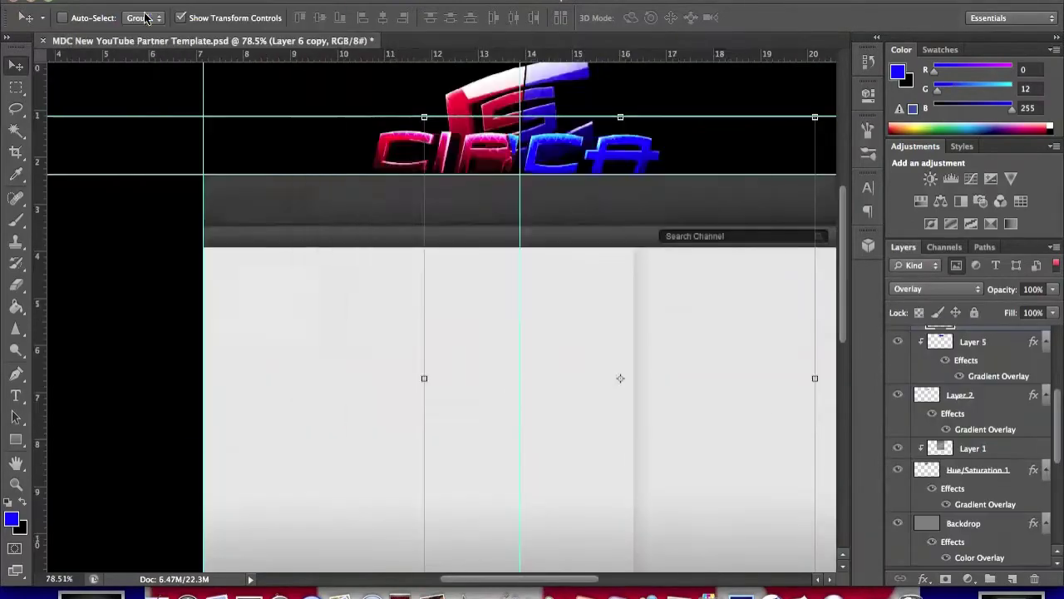
# Step: Open The_Matrix.jpg, bring it into the template as a Screen-blended layer and position it across the header
pyautogui.press('super+o')
pyautogui.doubleClick(544, 242)
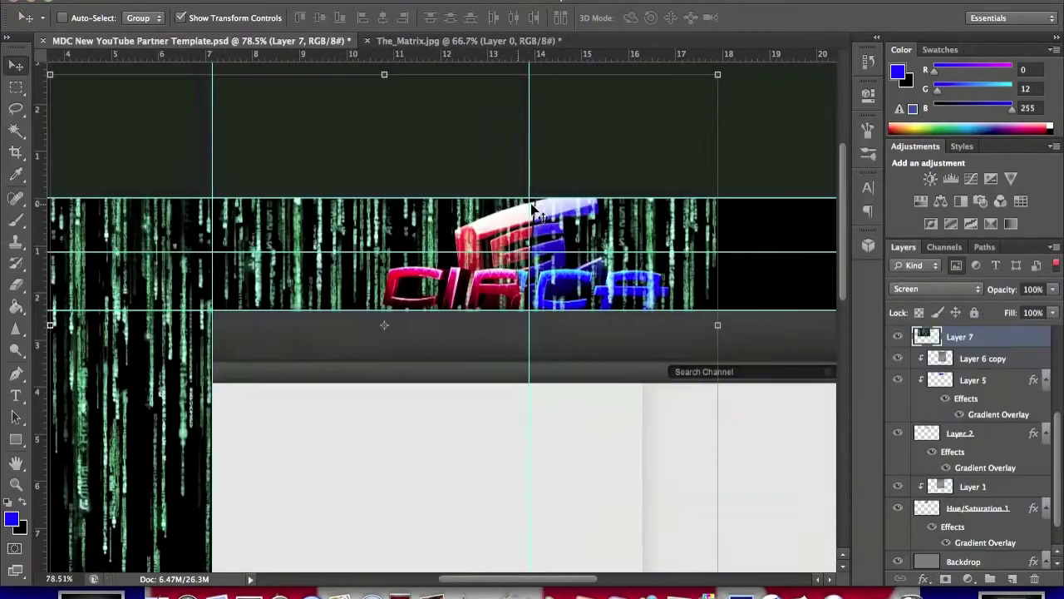
pyautogui.moveTo(657, 359); pyautogui.dragTo(715, 352)
pyautogui.press('v')
pyautogui.press('Return')
# Step: Set the matrix layer to 41% opacity, move it just above Backdrop and soften its edges with the Eraser at 37% opacity
pyautogui.click(1052, 288)
pyautogui.moveTo(1049, 308); pyautogui.dragTo(1005, 306)
pyautogui.moveTo(959, 337); pyautogui.dragTo(960, 553)
pyautogui.click(17, 286)
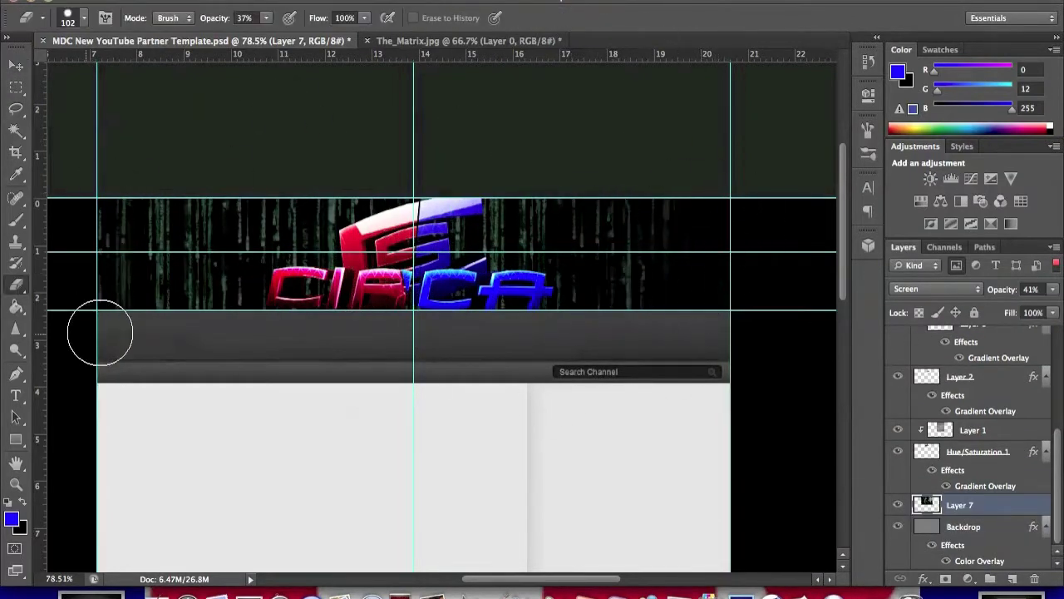
pyautogui.scroll(5, 981, 433)
# Step: Merge the clipped texture and colour layers with their logo and CIRCA layers into Layer 6, Layer 6 copy and Layer 1
pyautogui.click(1010, 444)
pyautogui.scroll(2, 1022, 453)
pyautogui.scroll(2, 1023, 457)
pyautogui.press('Delete')
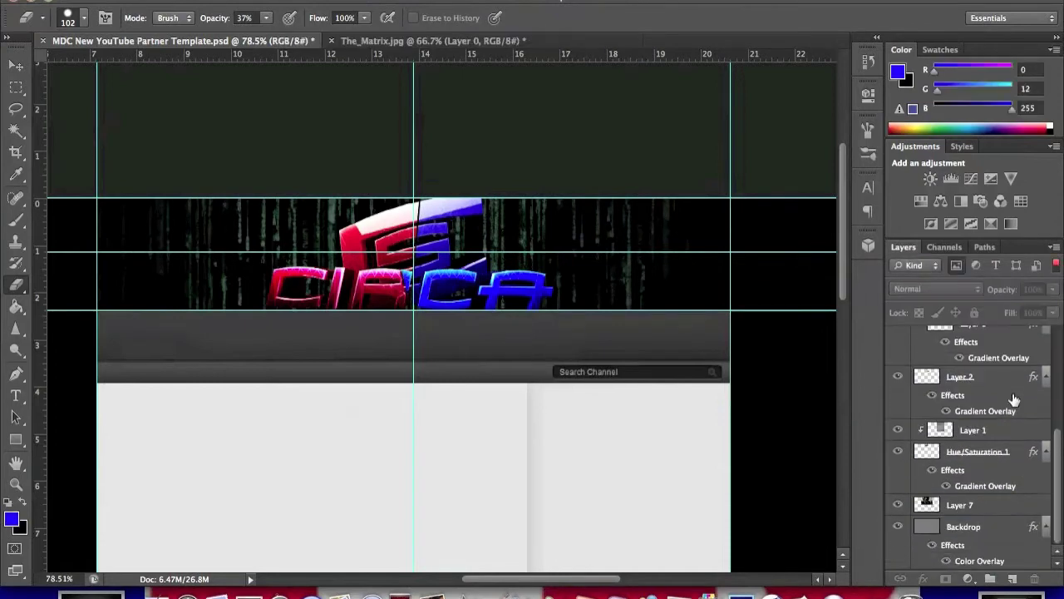
pyautogui.click(984, 509)
pyautogui.press('Delete')
pyautogui.scroll(-2, 994, 473)
pyautogui.rightClick(980, 451)
pyautogui.click(798, 369)
pyautogui.rightClick(981, 380)
pyautogui.click(785, 150)
pyautogui.rightClick(956, 424)
pyautogui.click(932, 319)
# Step: Clip a Hue/Saturation adjustment to Layer 6 and a colorized one with hue 237 to the matrix layer
pyautogui.click(930, 200)
pyautogui.click(821, 85)
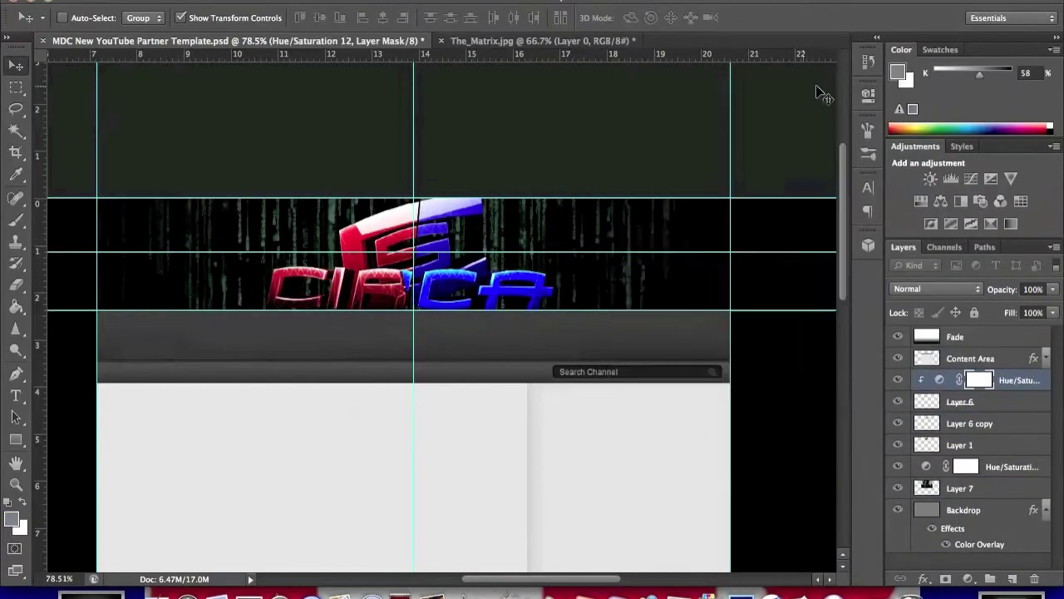
pyautogui.click(961, 488)
pyautogui.click(931, 200)
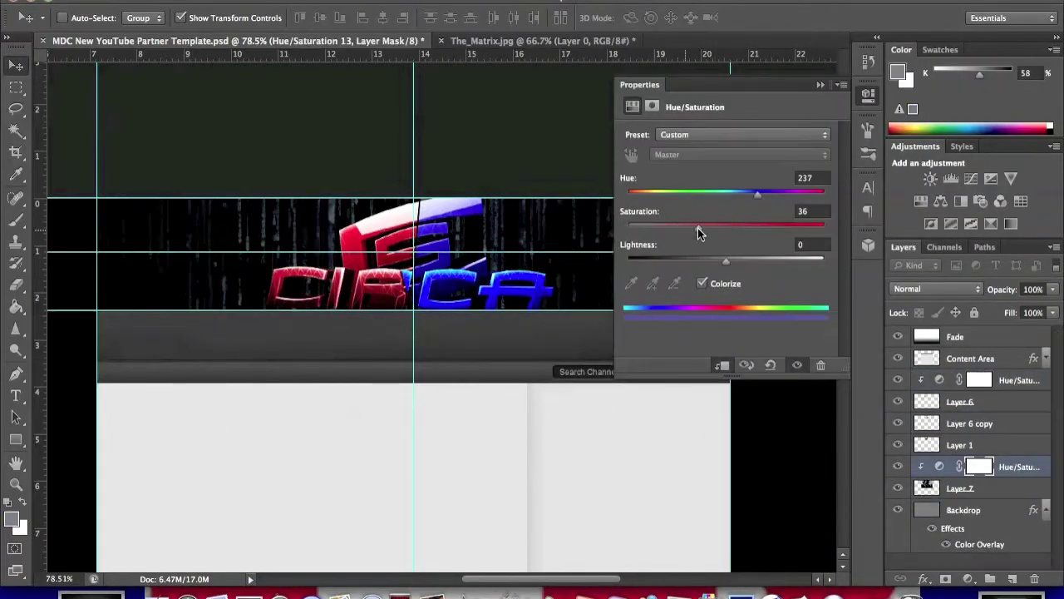
pyautogui.click(821, 84)
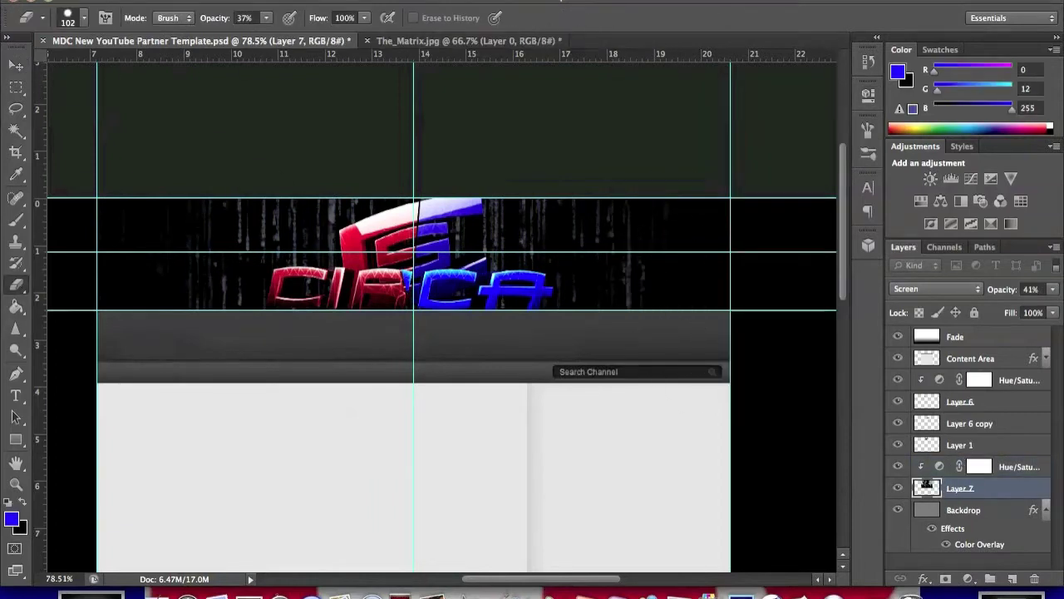
# Step: Paint the header blue on the right half and red on the left half, on a new layer clipped above the matrix
pyautogui.hotkey('ctrl', 'shift', 'n')
pyautogui.press('Return')
pyautogui.press('b')
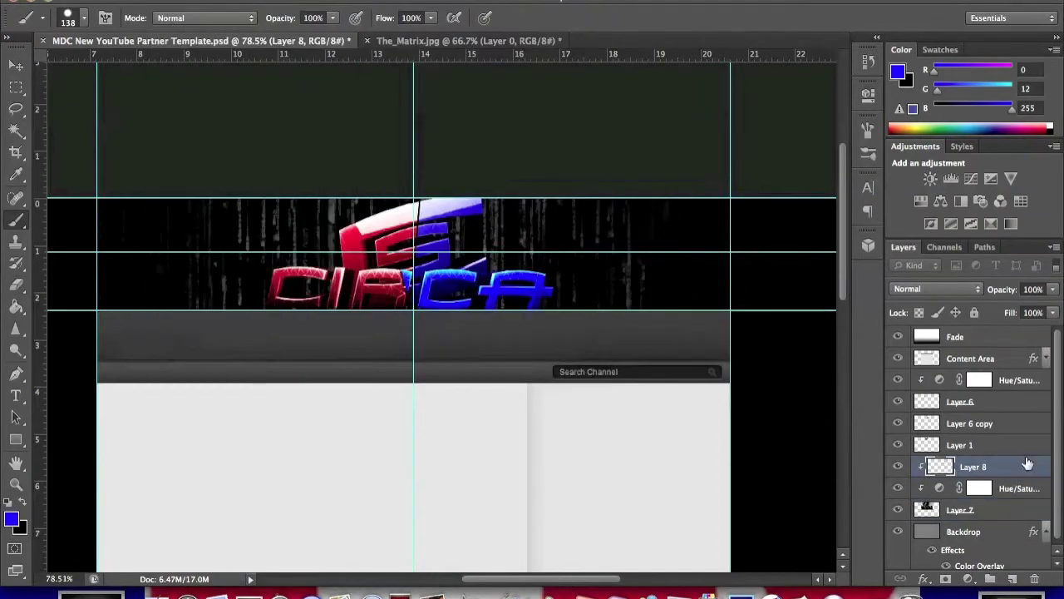
pyautogui.click(17, 518)
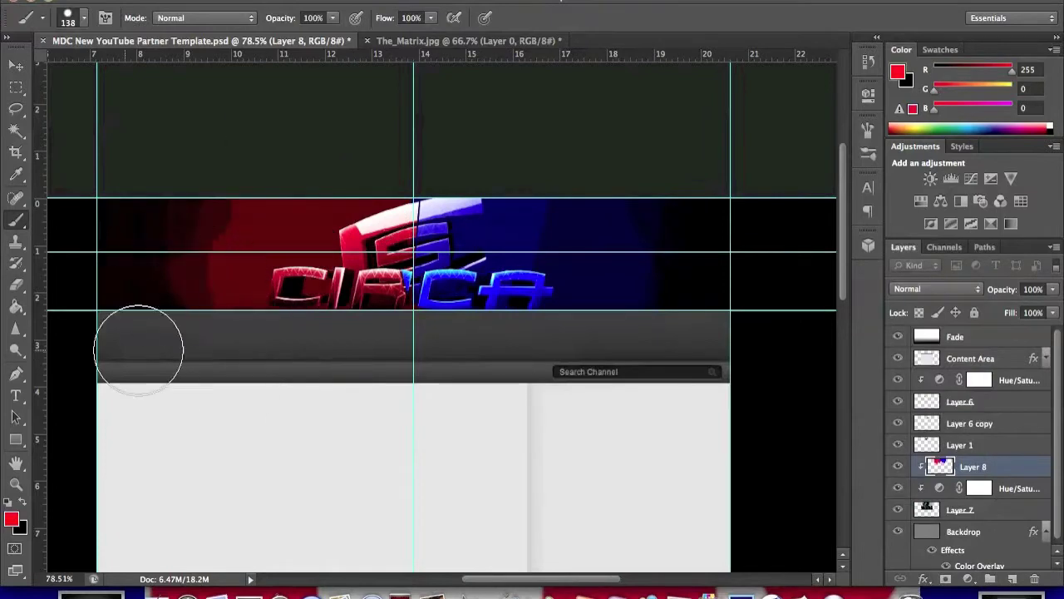
# Step: Blend the red-and-blue paint layer as Overlay at reduced opacity and lower the matrix layer's opacity to 27%
pyautogui.click(936, 289)
pyautogui.click(933, 450)
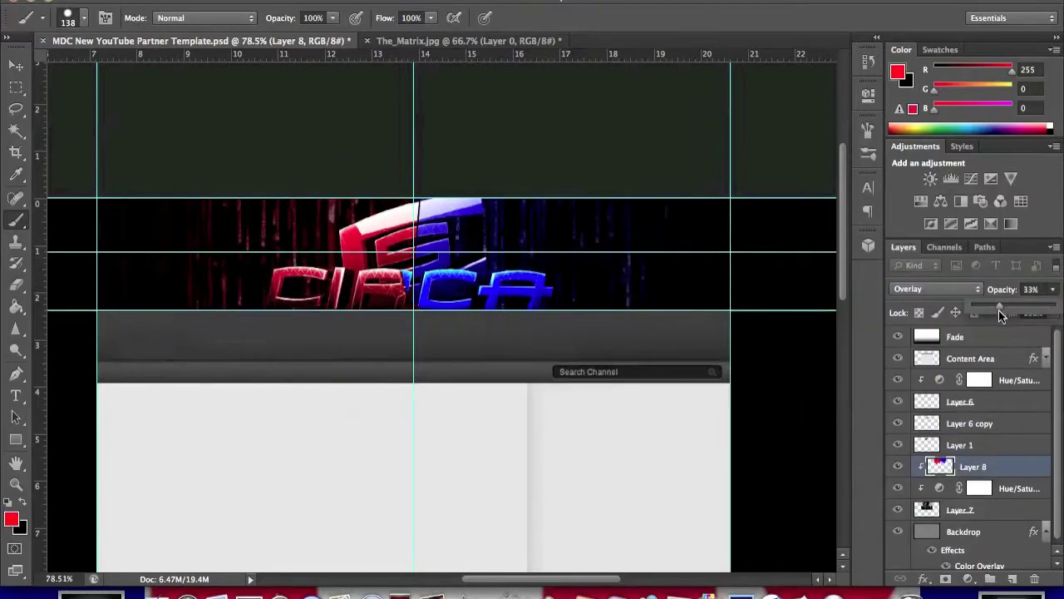
pyautogui.moveTo(983, 305); pyautogui.dragTo(993, 306)
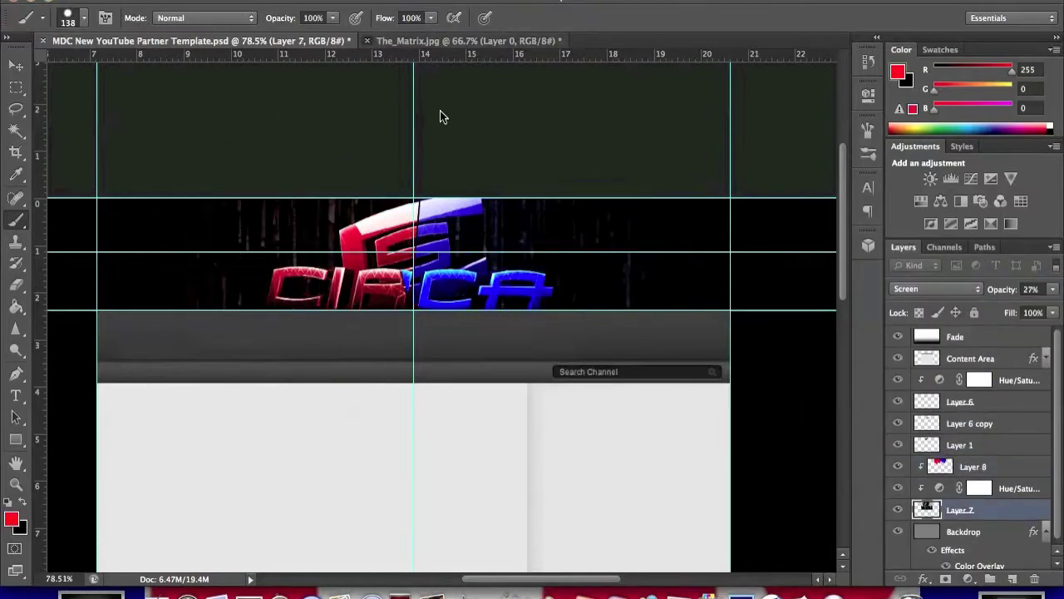
# Step: Open Blue.png from the Modular Flares folder and bring it into the template as a Screen-blended layer
pyautogui.click(133, 2)
pyautogui.click(150, 9)
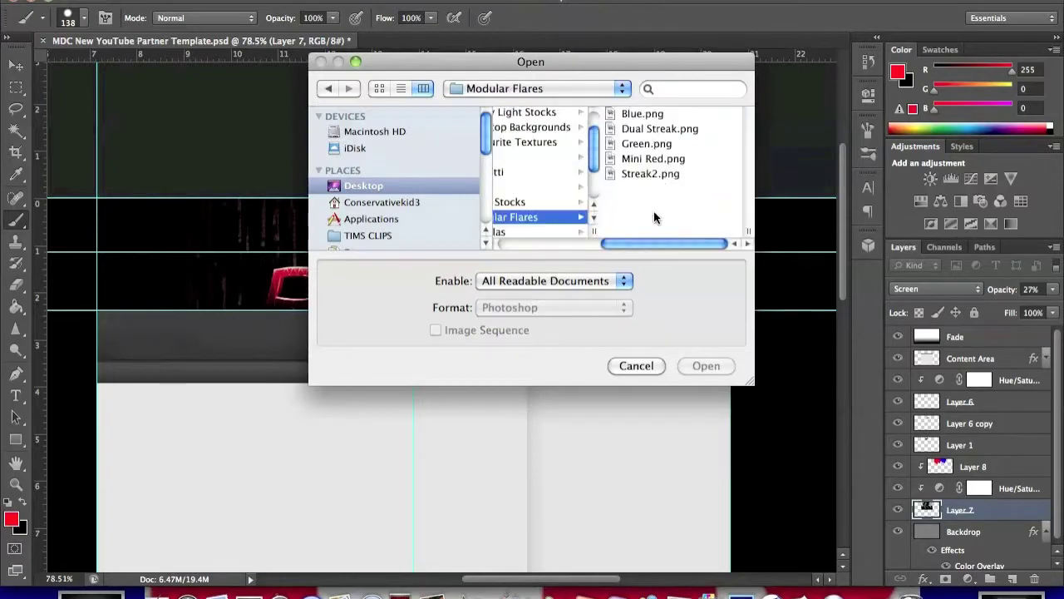
pyautogui.doubleClick(637, 109)
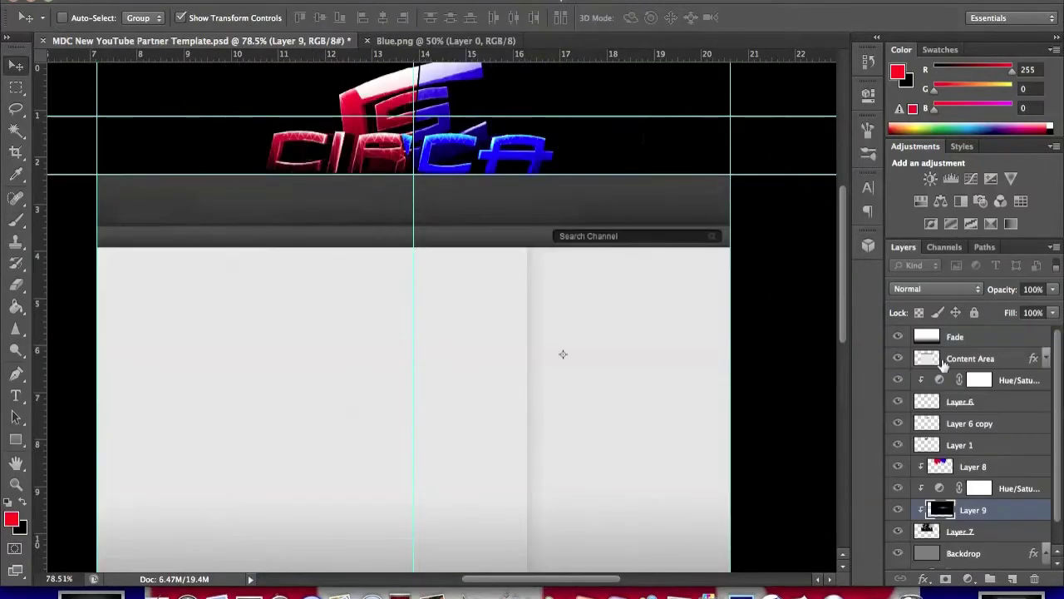
pyautogui.click(936, 289)
pyautogui.click(909, 348)
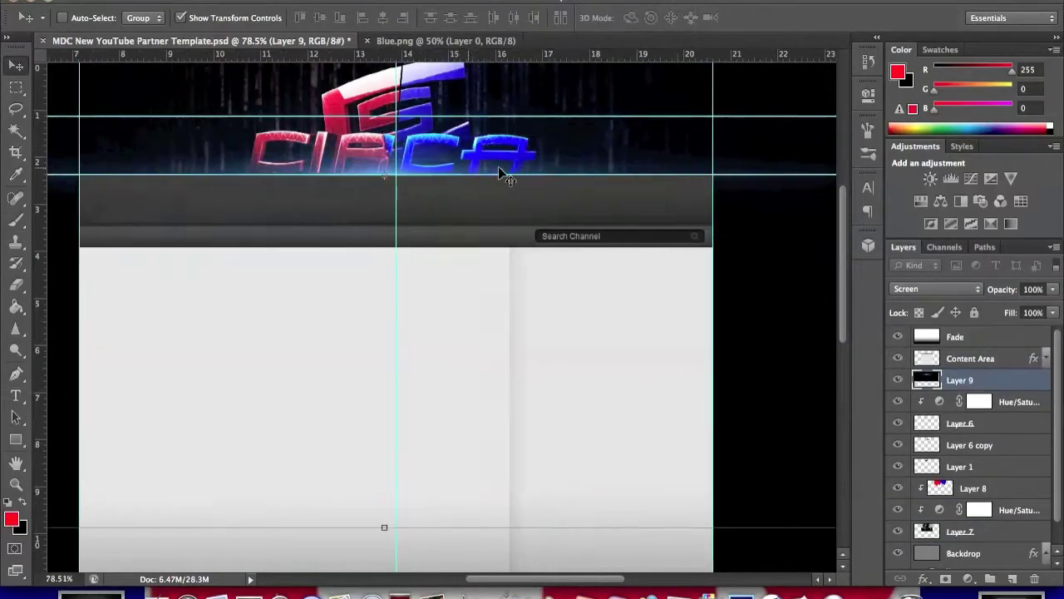
# Step: Transform the blue flare, make three duplicates and place them along the header's upper and lower guides
pyautogui.hotkey('ctrl', 't')
pyautogui.hscroll(10, 416, 191)
pyautogui.moveTo(373, 189); pyautogui.dragTo(390, 270)
pyautogui.rightClick(1015, 389)
pyautogui.click(807, 71)
pyautogui.keyDown('shift'); pyautogui.click(965, 401); pyautogui.keyUp('shift')
pyautogui.rightClick(965, 401)
pyautogui.click(843, 54)
pyautogui.scroll(4, 701, 229)
pyautogui.moveTo(693, 221); pyautogui.dragTo(659, 241)
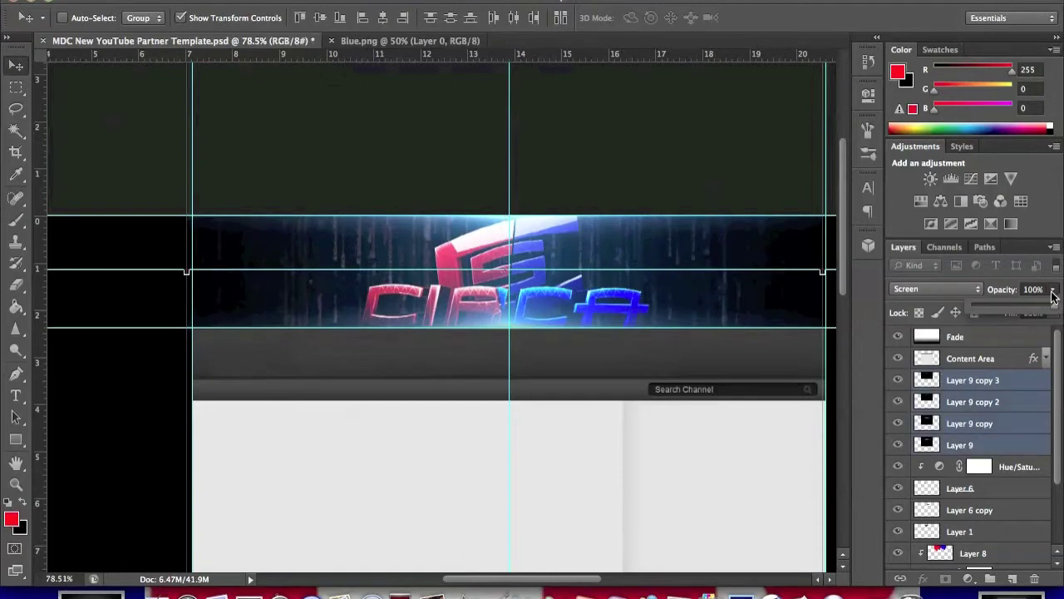
# Step: Merge the four blue flare layers into one and blend it as Screen
pyautogui.press('Delete')
pyautogui.click(936, 288)
pyautogui.click(938, 396)
# Step: Close Blue.png, open 2 2.jpg and erase the spot in its lower-left corner
pyautogui.click(399, 40)
pyautogui.press('super+o')
pyautogui.click(539, 89)
pyautogui.click(567, 197)
pyautogui.click(536, 145)
pyautogui.click(536, 161)
pyautogui.click(706, 366)
pyautogui.press('b')
pyautogui.click(148, 522)
# Step: Bring the red smoke image into the template as a Screen layer, scaled to about 64% width and 61% height over the header
pyautogui.press('v')
pyautogui.moveTo(493, 315); pyautogui.dragTo(321, 164)
pyautogui.hotkey('ctrl', 't')
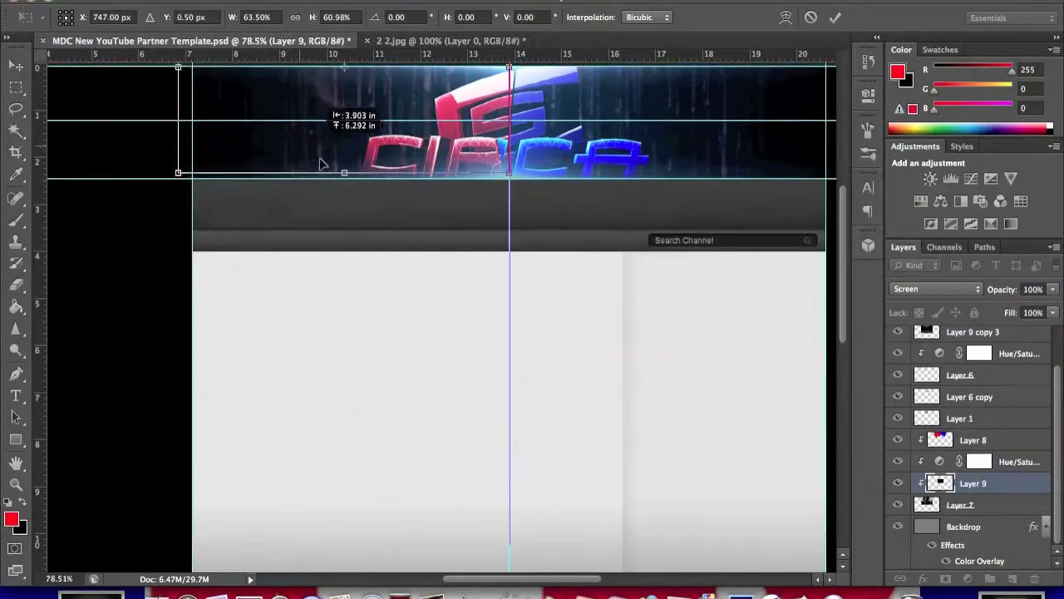
# Step: Duplicate the red smoke layer around the letter C and rotate the newest copy by about 29°
pyautogui.rightClick(960, 440)
pyautogui.click(850, 83)
pyautogui.rightClick(960, 440)
pyautogui.click(851, 83)
pyautogui.press('Return')
pyautogui.hotkey('ctrl', 'j')
pyautogui.hotkey('ctrl', 't')
pyautogui.moveTo(433, 347); pyautogui.dragTo(352, 354)
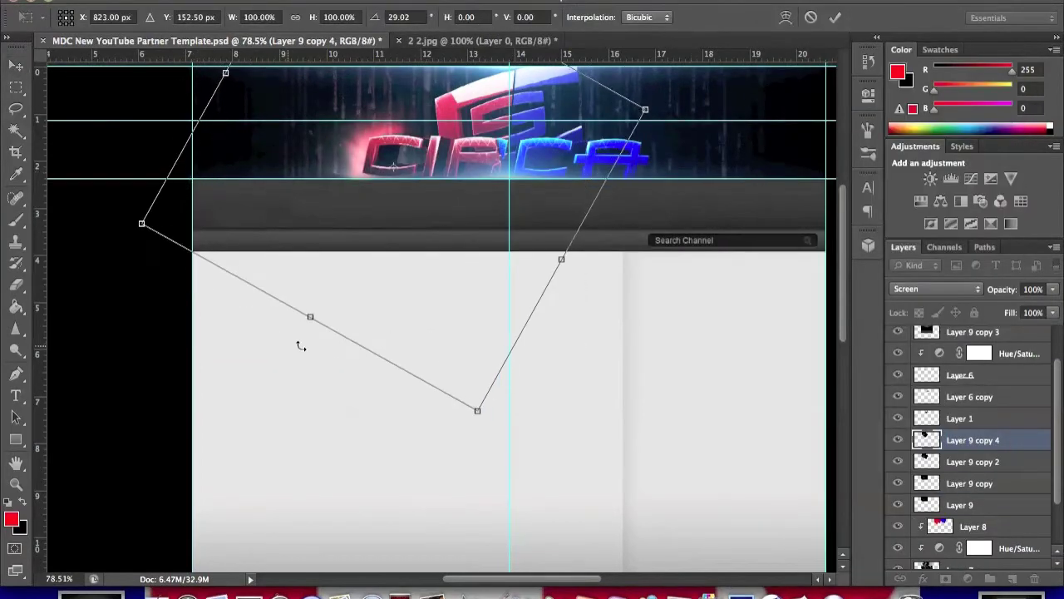
pyautogui.press('Return')
# Step: Duplicate the red smoke three more times and spread the copies along the red CIRCA letters
pyautogui.hotkey('ctrl', 'j')
pyautogui.hotkey('ctrl', 't')
pyautogui.moveTo(230, 152); pyautogui.dragTo(227, 157)
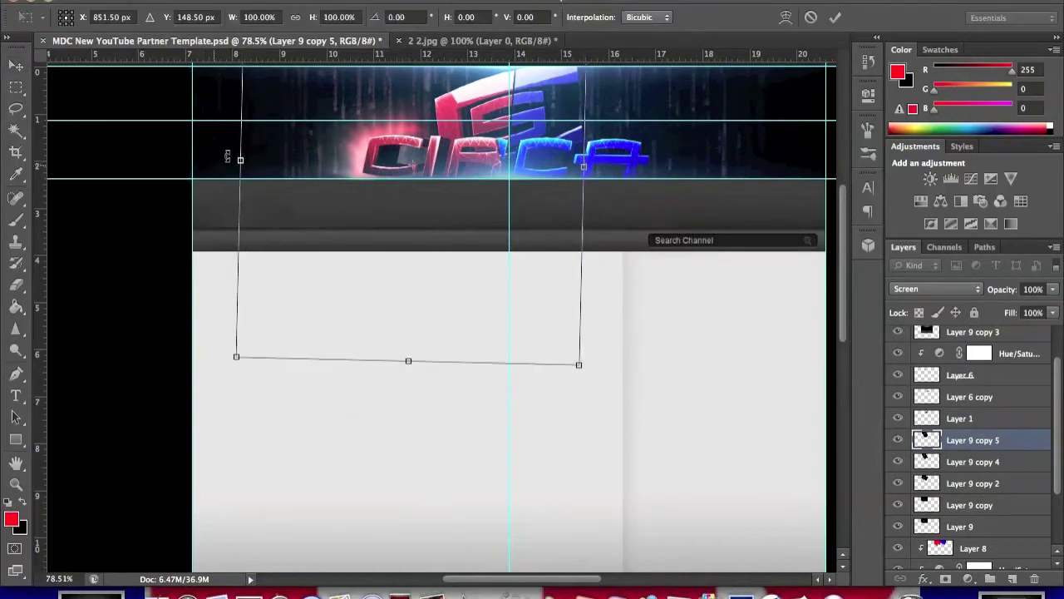
pyautogui.rightClick(971, 440)
pyautogui.press('Return')
pyautogui.click(781, 60)
pyautogui.rightClick(971, 440)
pyautogui.press('Escape')
pyautogui.hotkey('ctrl', 'j')
pyautogui.moveTo(443, 262); pyautogui.dragTo(454, 264)
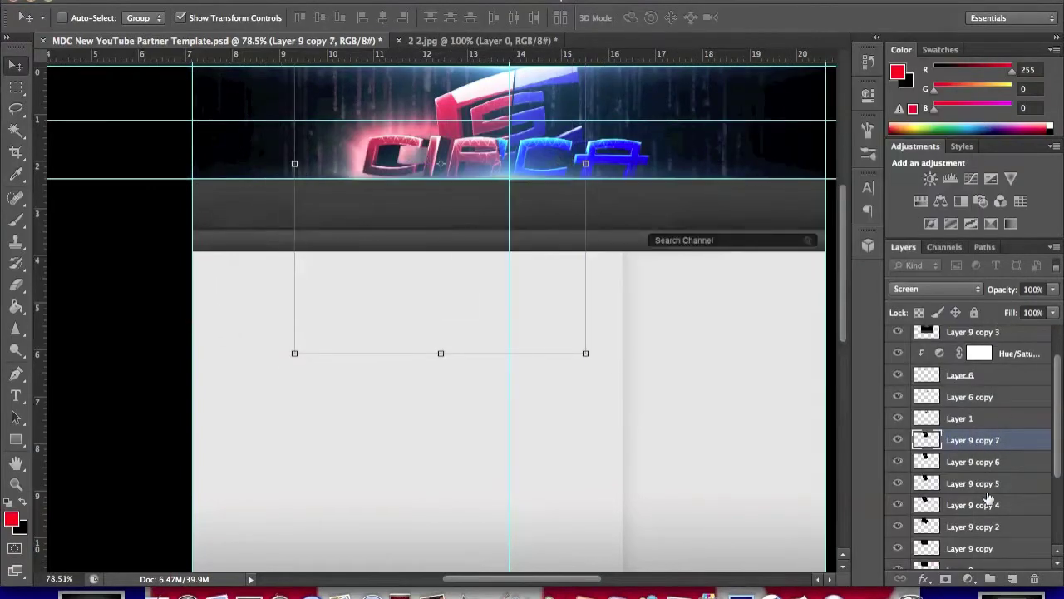
# Step: Merge all the red smoke layers into a single layer
pyautogui.keyDown('shift'); pyautogui.click(971, 562); pyautogui.keyUp('shift')
pyautogui.rightClick(971, 428)
pyautogui.click(807, 352)
# Step: Duplicate the merged smoke, flip the copy horizontally at about 81% width and place it behind the blue letters
pyautogui.rightClick(971, 440)
pyautogui.press('Escape')
pyautogui.hotkey('ctrl', 'j')
pyautogui.hotkey('ctrl', 't')
pyautogui.moveTo(535, 175); pyautogui.dragTo(584, 254)
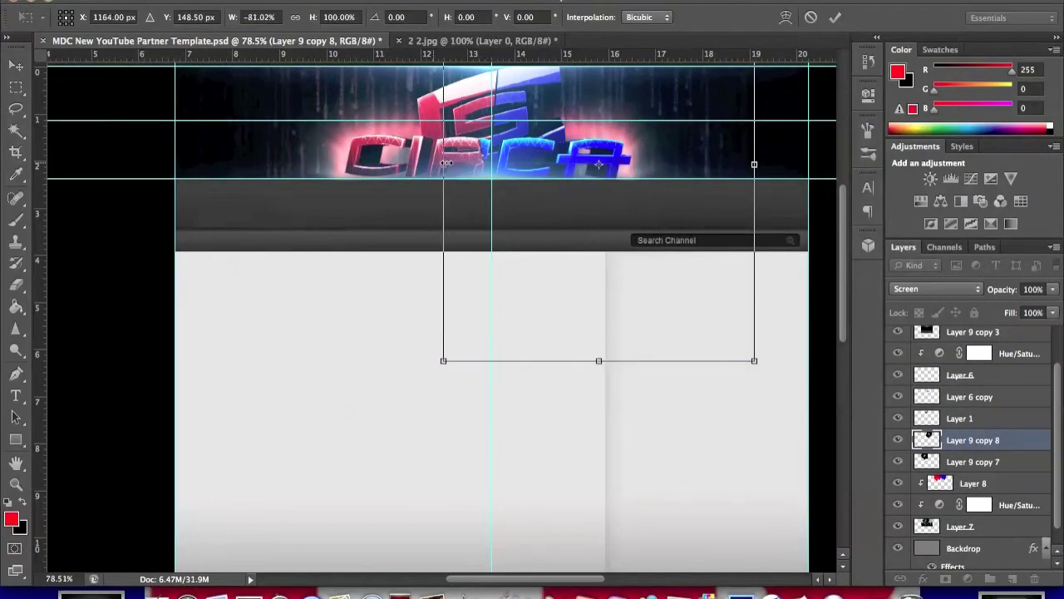
pyautogui.press('Return')
# Step: Clip a colorized Hue/Saturation adjustment with hue 250 and saturation 53 to the mirrored smoke layer
pyautogui.click(940, 201)
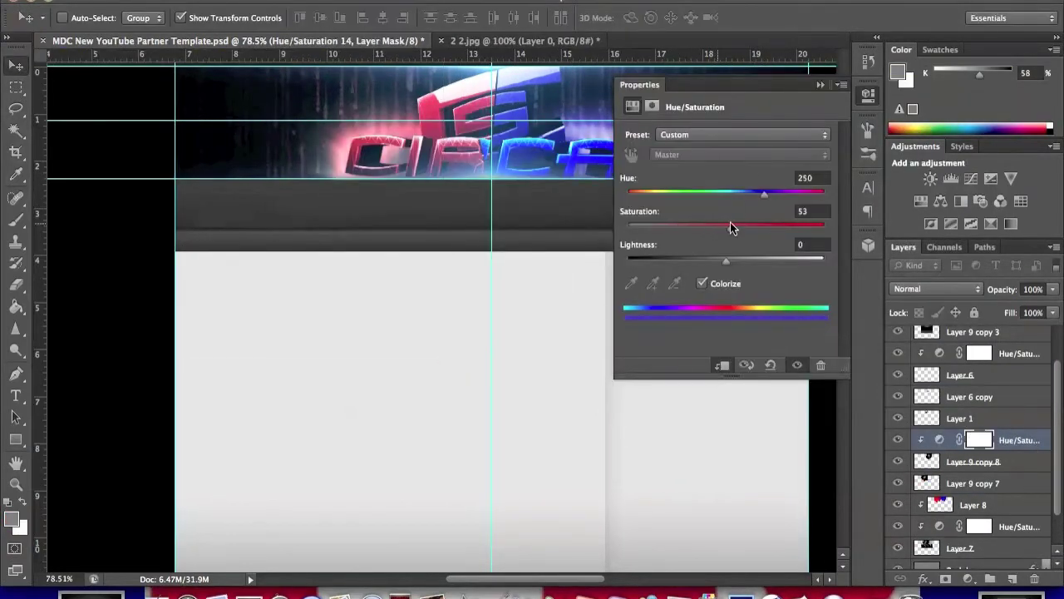
pyautogui.click(820, 85)
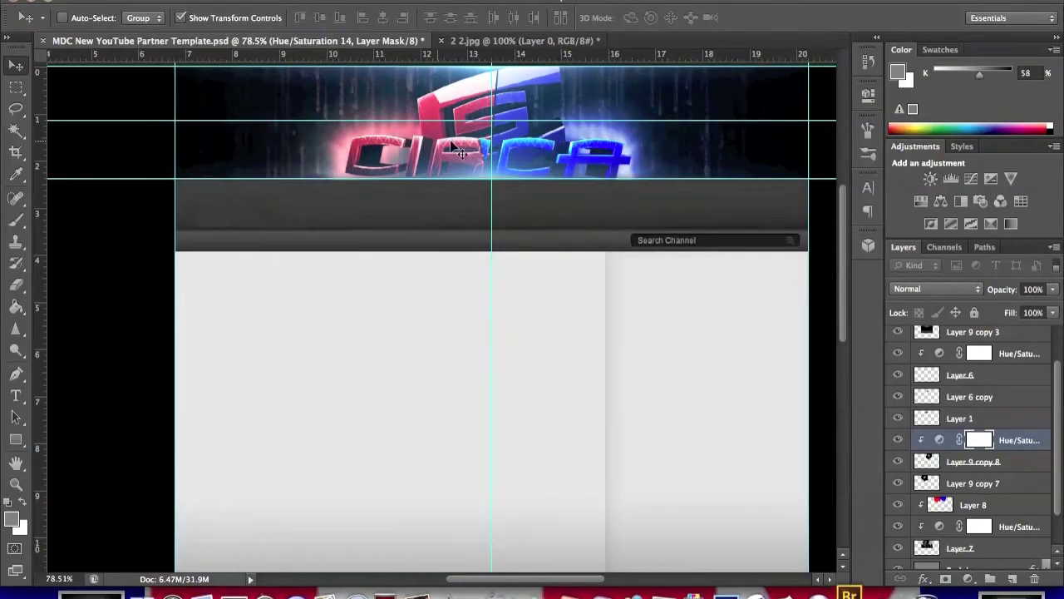
pyautogui.hscroll(2, 492, 333)
# Step: Switch to the web browser and search Google Images for "water on black window"
pyautogui.press('super+o')
pyautogui.click(532, 185)
pyautogui.click(280, 594)
pyautogui.write('y')
pyautogui.press('Return')
pyautogui.click(121, 82)
pyautogui.write('water on window')
pyautogui.press('Return')
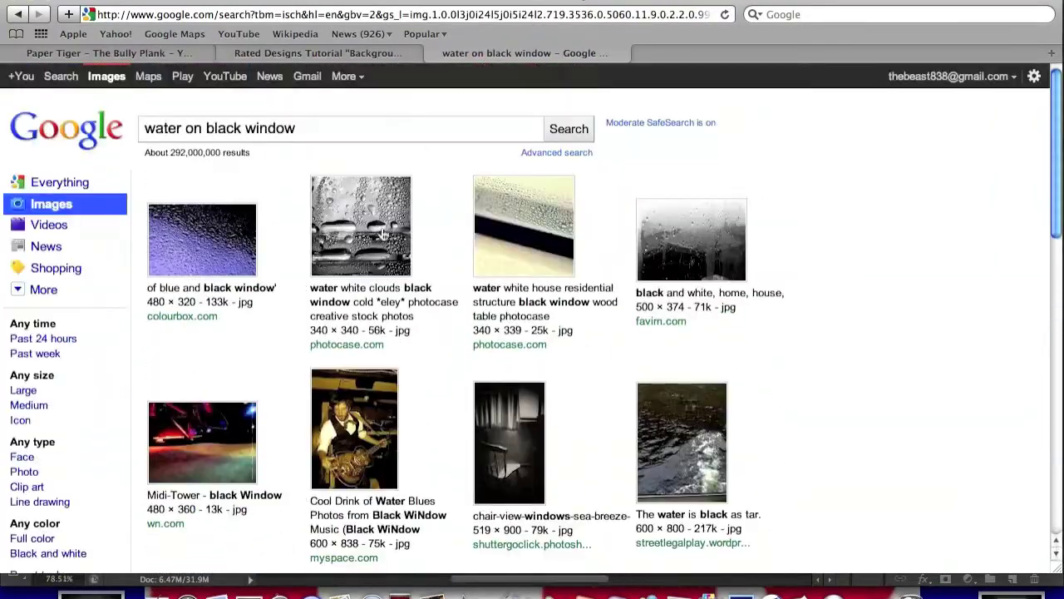
# Step: Refine the image search to water drops and open the 123rf result with drops on a black background
pyautogui.write('ops')
pyautogui.press('Return')
pyautogui.scroll(-10, 533, 333)
pyautogui.click(199, 380)
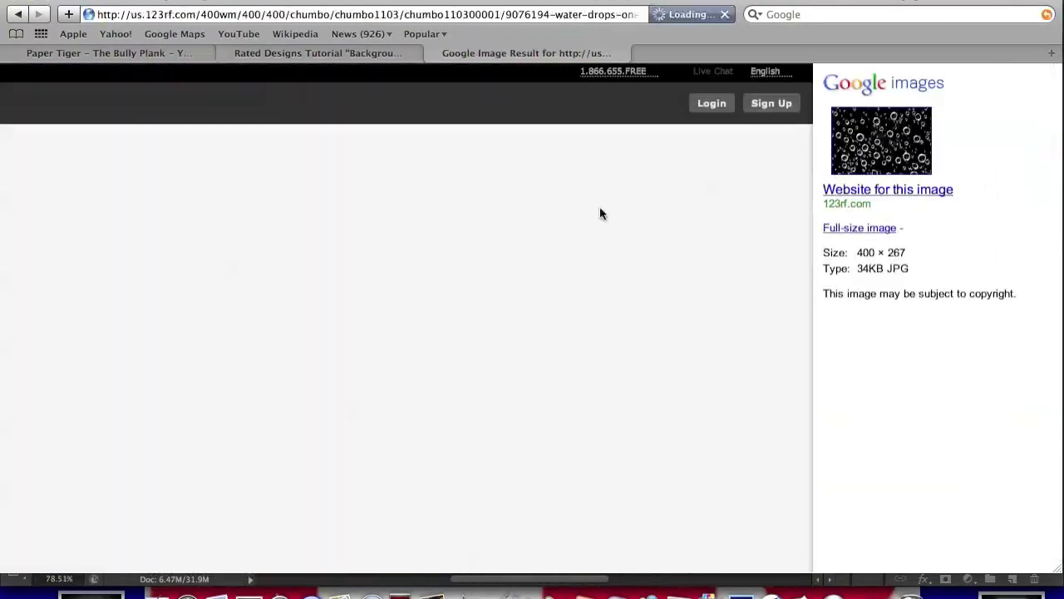
# Step: Open the full-size water drops image and save it
pyautogui.click(859, 228)
pyautogui.press('super+s')
pyautogui.click(657, 161)
# Step: Open 9076194-water-drops-on-window.jpg from the Desktop in Photoshop and place it over the logo in the template as a Screen layer
pyautogui.press('super+o')
pyautogui.click(361, 183)
pyautogui.click(518, 109)
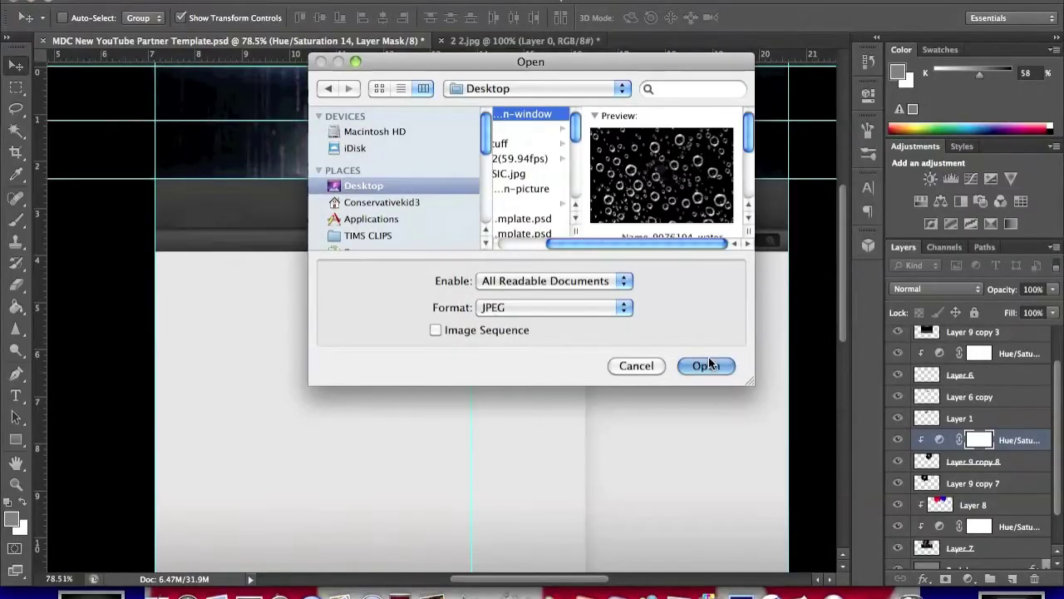
pyautogui.click(706, 364)
pyautogui.moveTo(761, 248); pyautogui.dragTo(561, 199)
# Step: Duplicate the water drops layer, set the copy to 28% opacity and move it down over the CIRCA text
pyautogui.rightClick(1003, 375)
pyautogui.press('Escape')
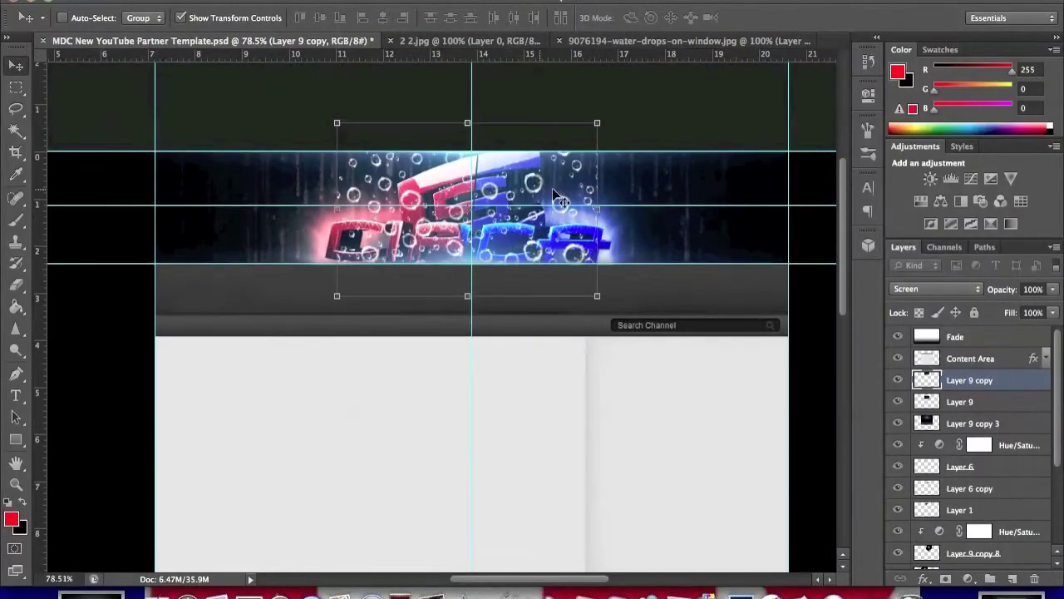
pyautogui.moveTo(1054, 304); pyautogui.dragTo(993, 304)
pyautogui.moveTo(556, 114); pyautogui.dragTo(550, 307)
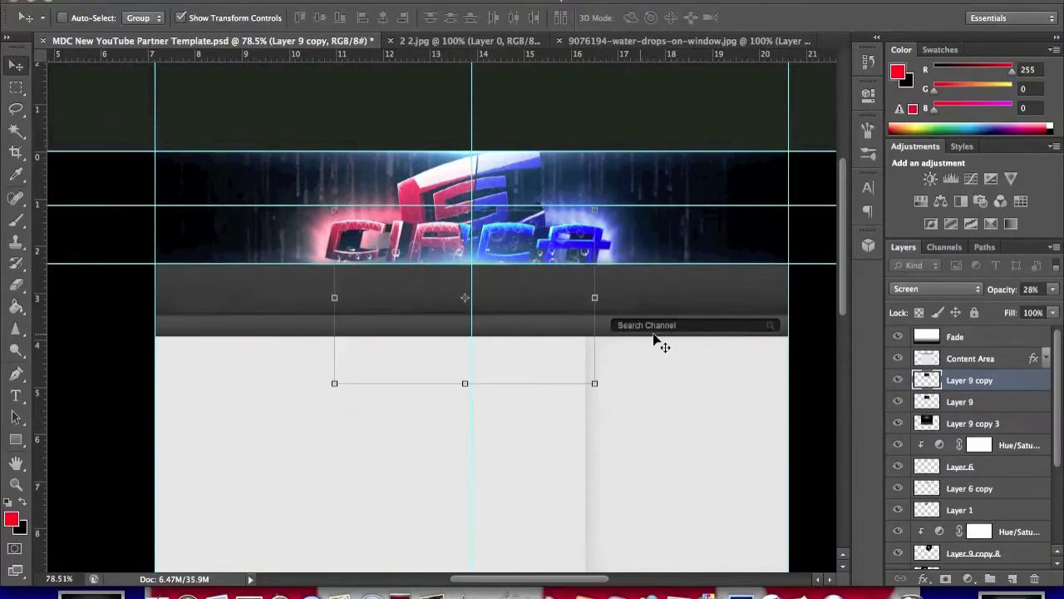
# Step: Merge the two water drops layers and close the 2 2.jpg and water drops image documents
pyautogui.hotkey('ctrl', 'e')
pyautogui.click(470, 41)
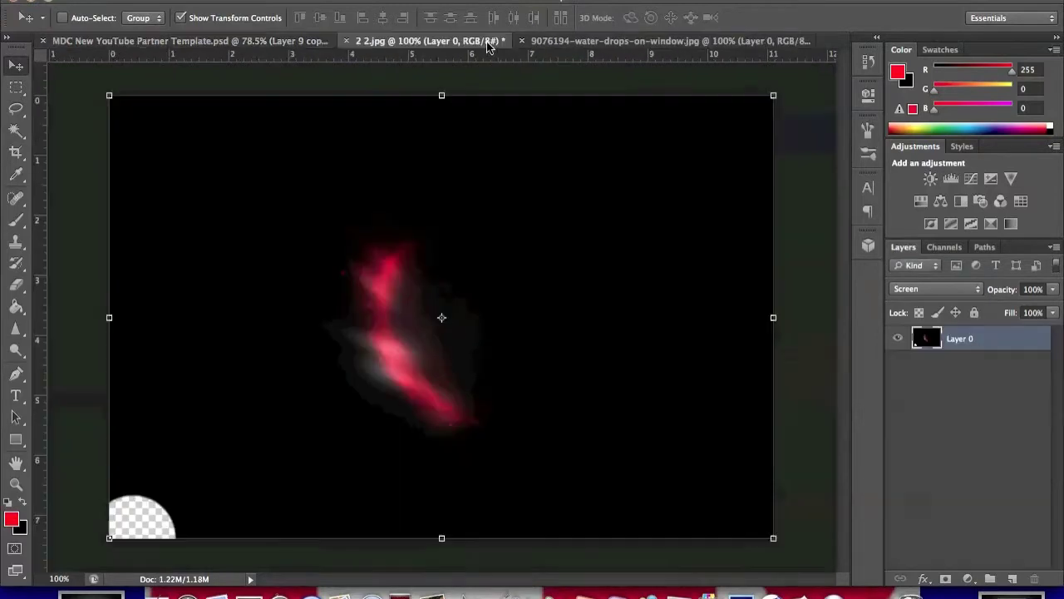
pyautogui.hotkey('ctrl', 'w')
# Step: Draw a straight horizontal path across the header and stroke it in red on a new layer placed beneath Layer 1
pyautogui.press('p')
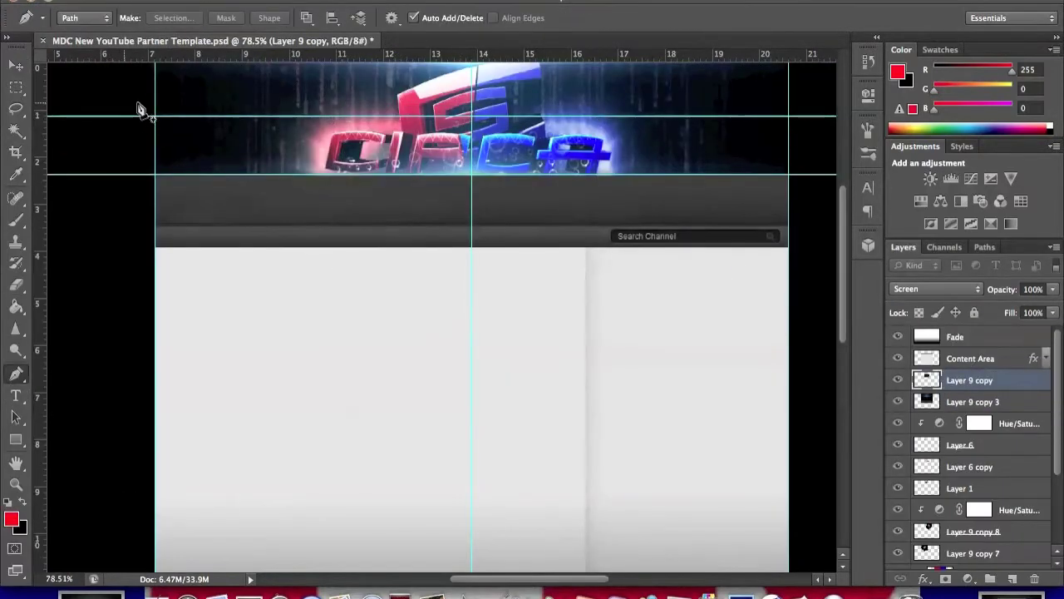
pyautogui.click(797, 102)
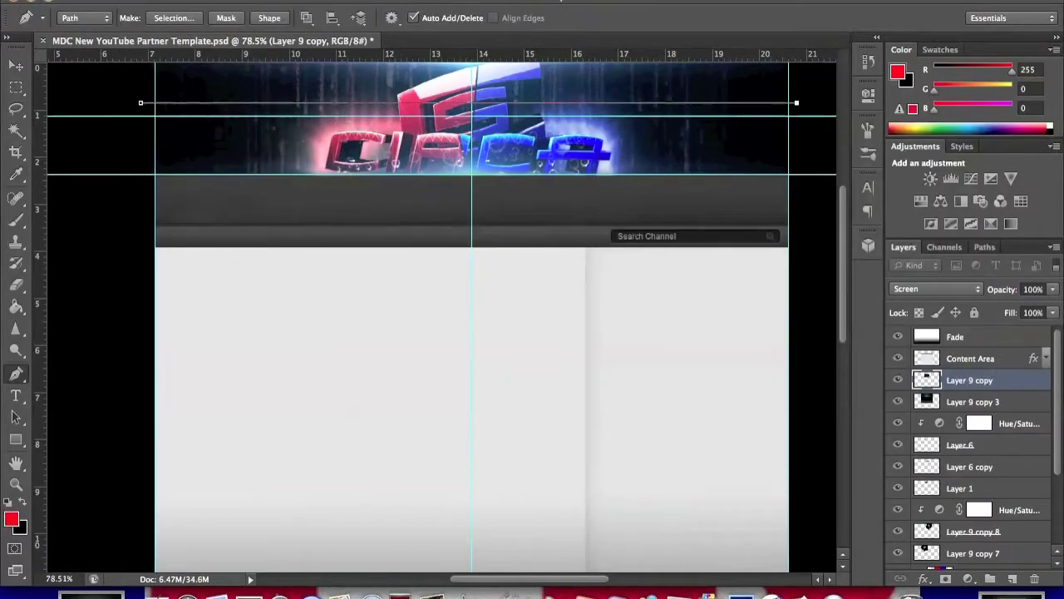
pyautogui.hotkey('ctrl', 'shift', 'n')
pyautogui.press('Return')
pyautogui.moveTo(970, 380); pyautogui.dragTo(989, 459)
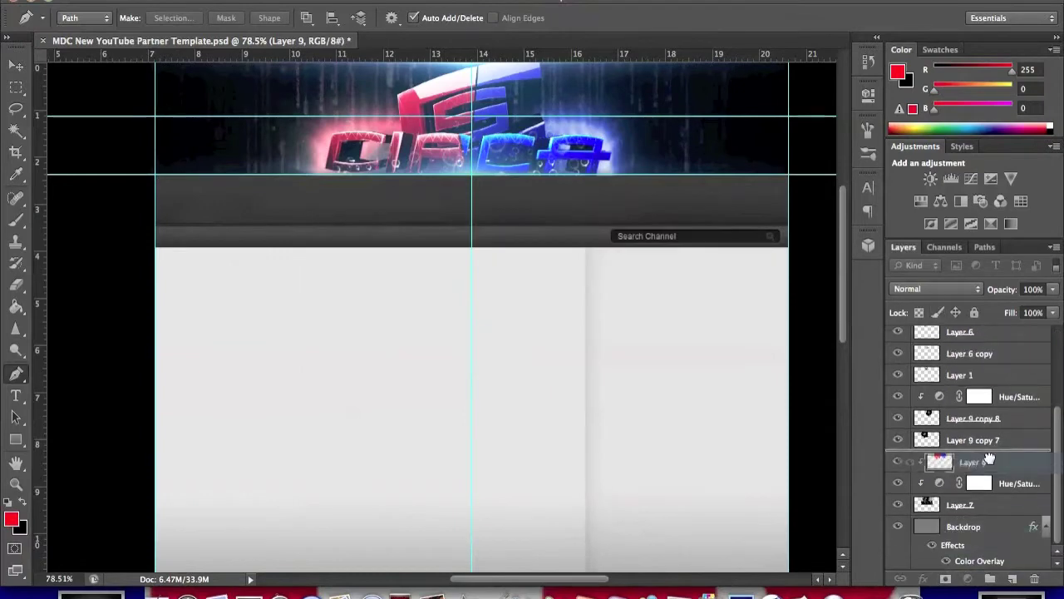
pyautogui.rightClick(791, 109)
pyautogui.rightClick(934, 254)
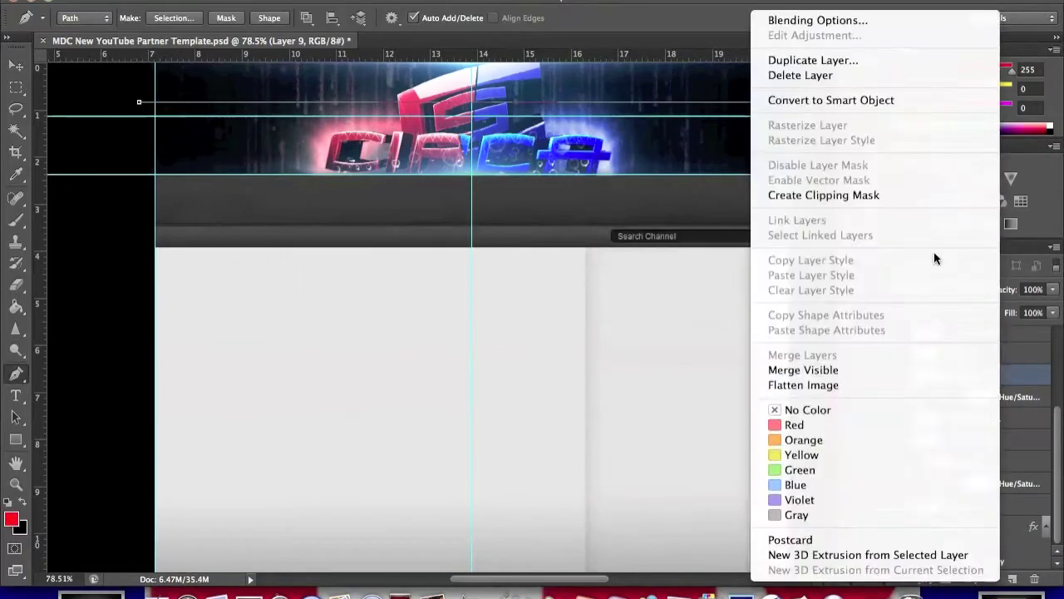
pyautogui.click(1006, 395)
# Step: Duplicate the red line layer, offset the copy slightly, merge both and delete the merged layer
pyautogui.hotkey('ctrl', 'j')
pyautogui.press('v')
pyautogui.moveTo(554, 185)
pyautogui.mouseDown()
pyautogui.moveTo(553, 216)
pyautogui.moveTo(559, 156)
pyautogui.moveTo(557, 171)
pyautogui.mouseUp()
pyautogui.hotkey('ctrl', 'e')
pyautogui.press('e')
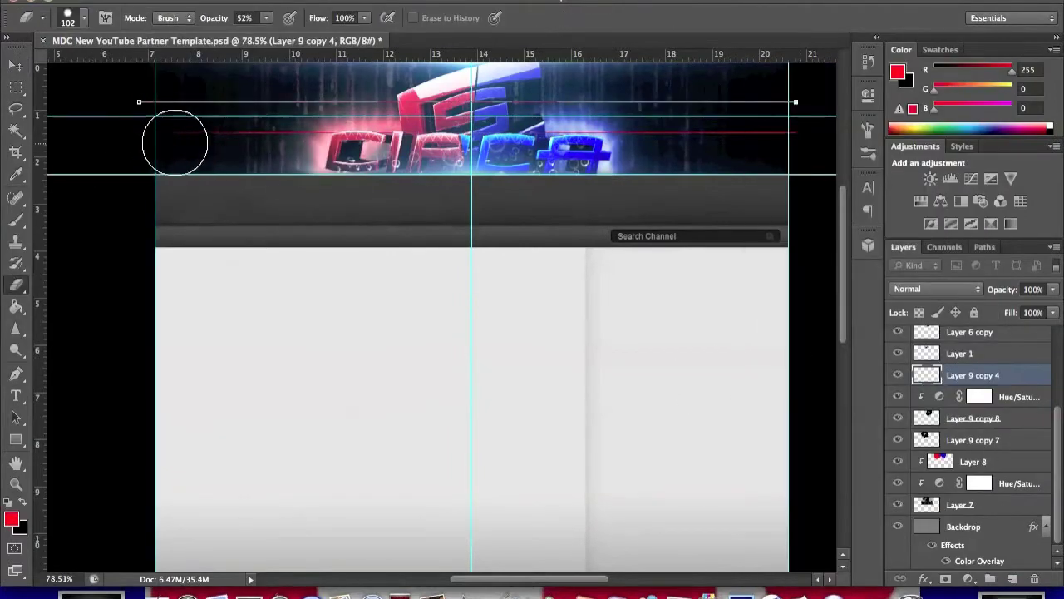
pyautogui.press('Delete')
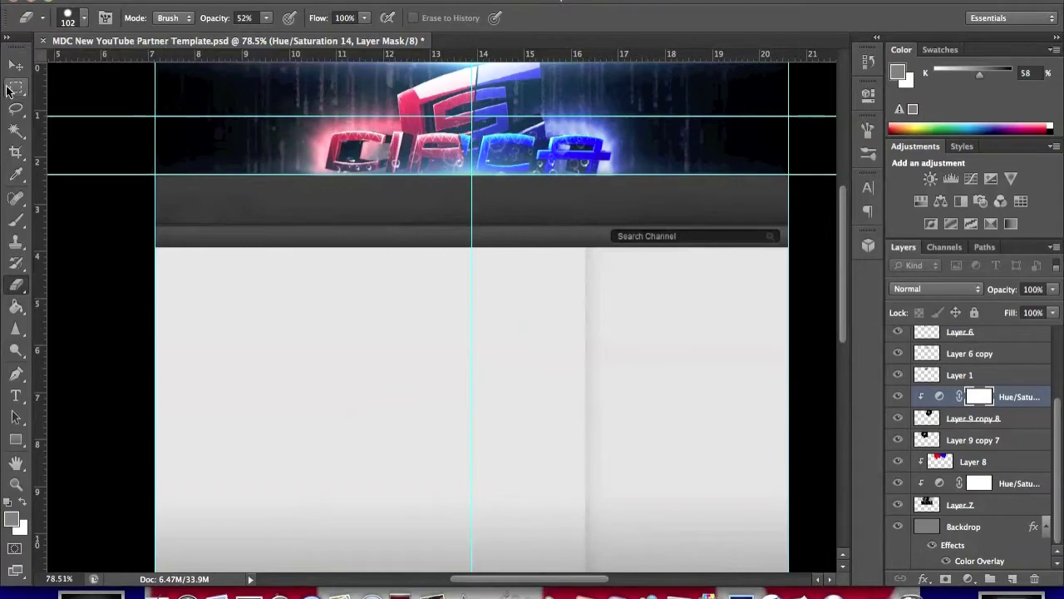
# Step: Select a thin horizontal rectangle across the full header width on a new layer and fill it as a bar
pyautogui.press('m')
pyautogui.click(249, 2)
pyautogui.click(582, 7)
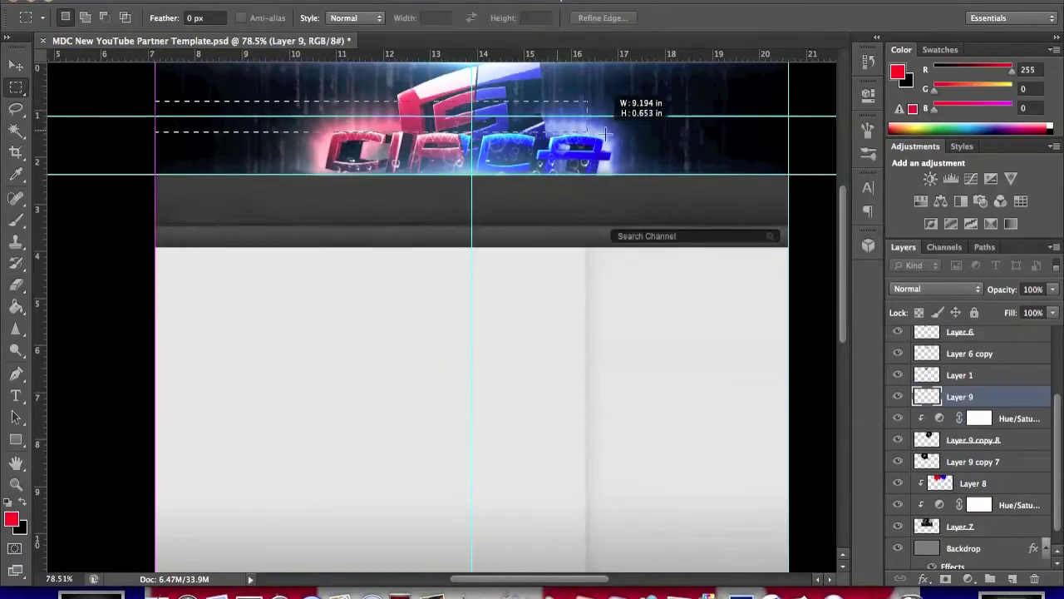
pyautogui.rightClick(788, 134)
pyautogui.click(630, 175)
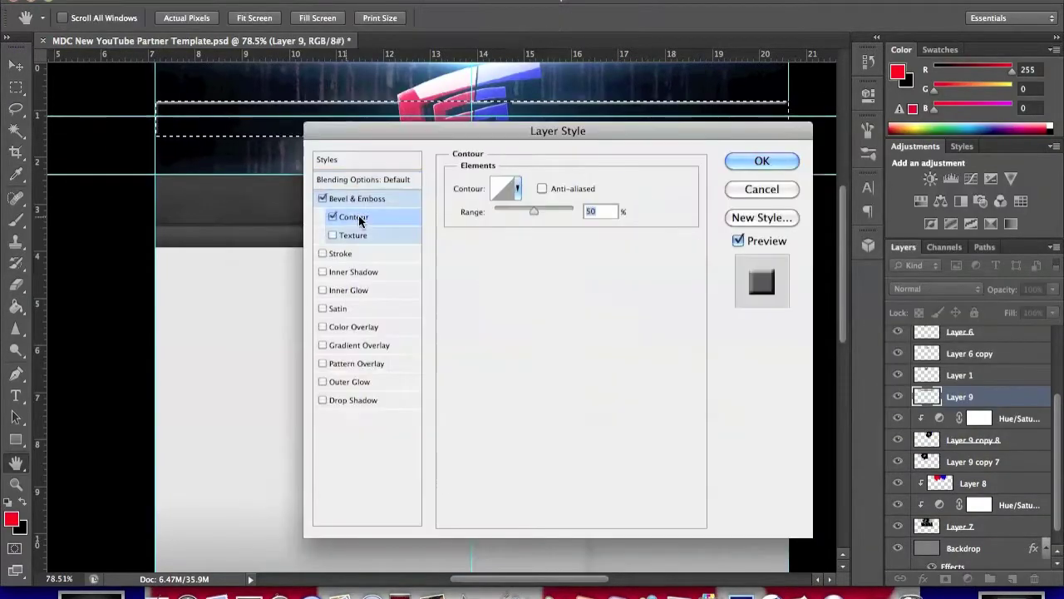
# Step: Style the bar with Bevel & Emboss, a 100% contour range and a Gradient Overlay, at 68% opacity
pyautogui.click(597, 240)
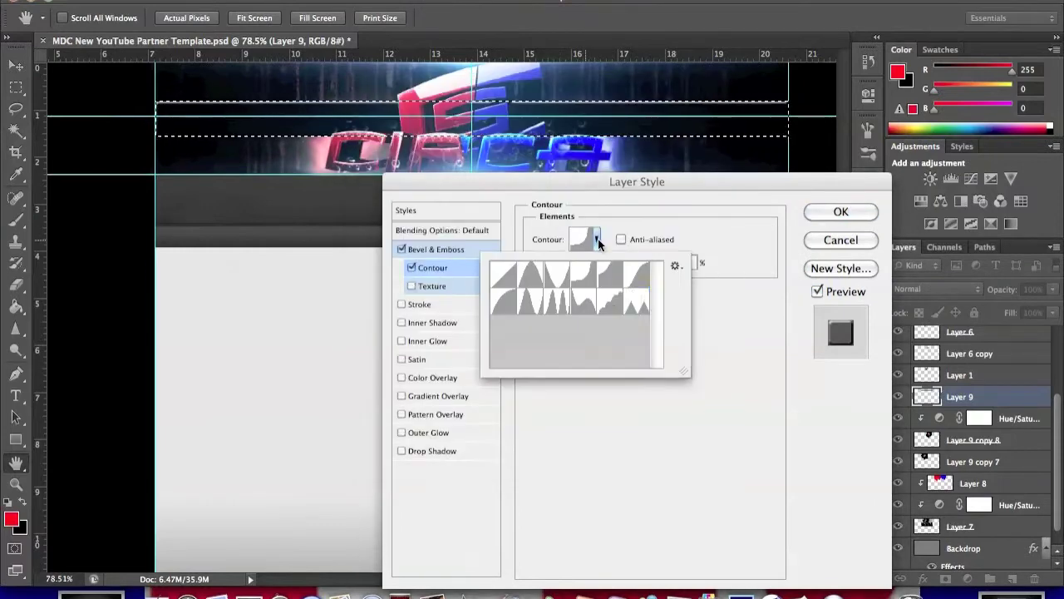
pyautogui.click(652, 261)
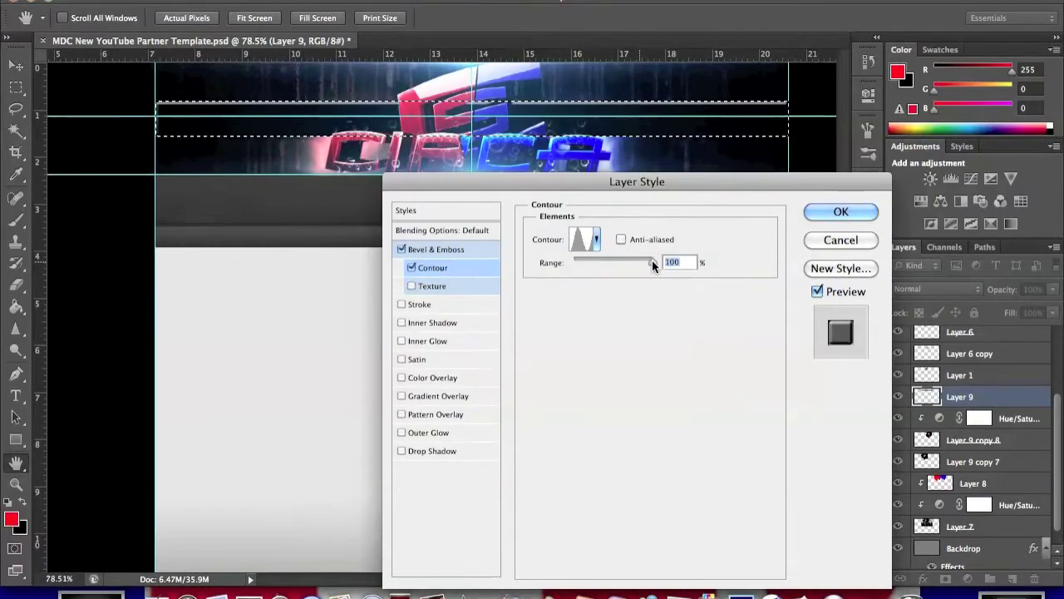
pyautogui.click(438, 396)
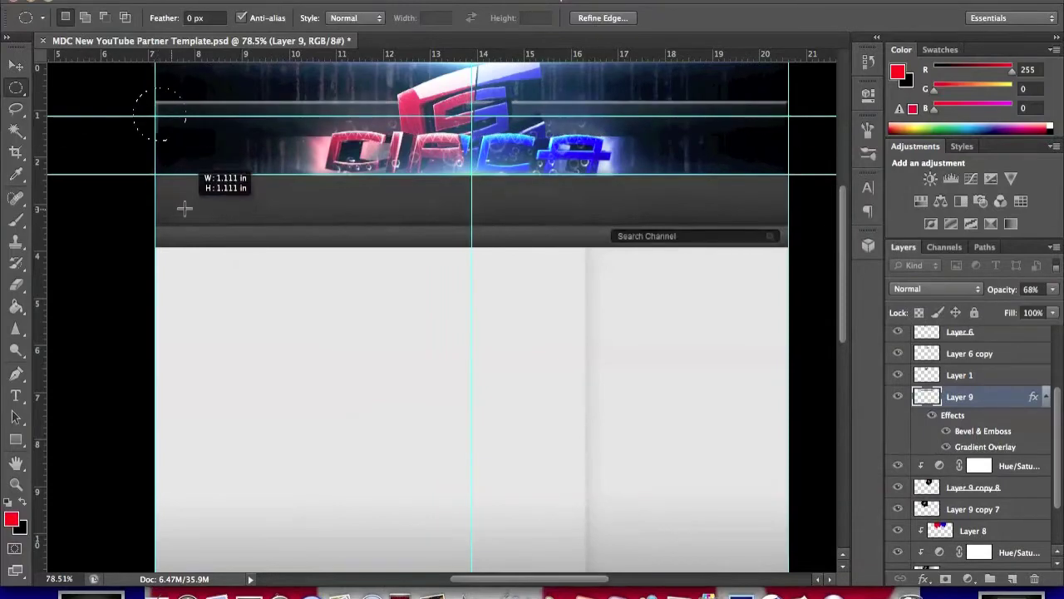
# Step: Cut a circular notch about 1 in wide out of both ends of the header bar
pyautogui.rightClick(163, 108)
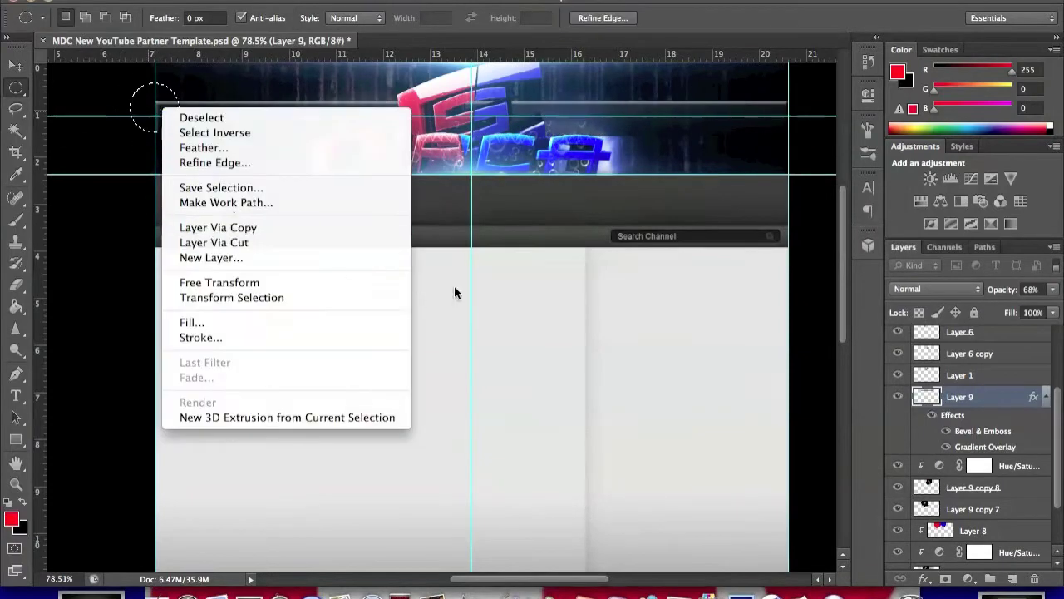
pyautogui.press('Escape')
pyautogui.press('v')
pyautogui.moveTo(434, 100); pyautogui.dragTo(460, 101)
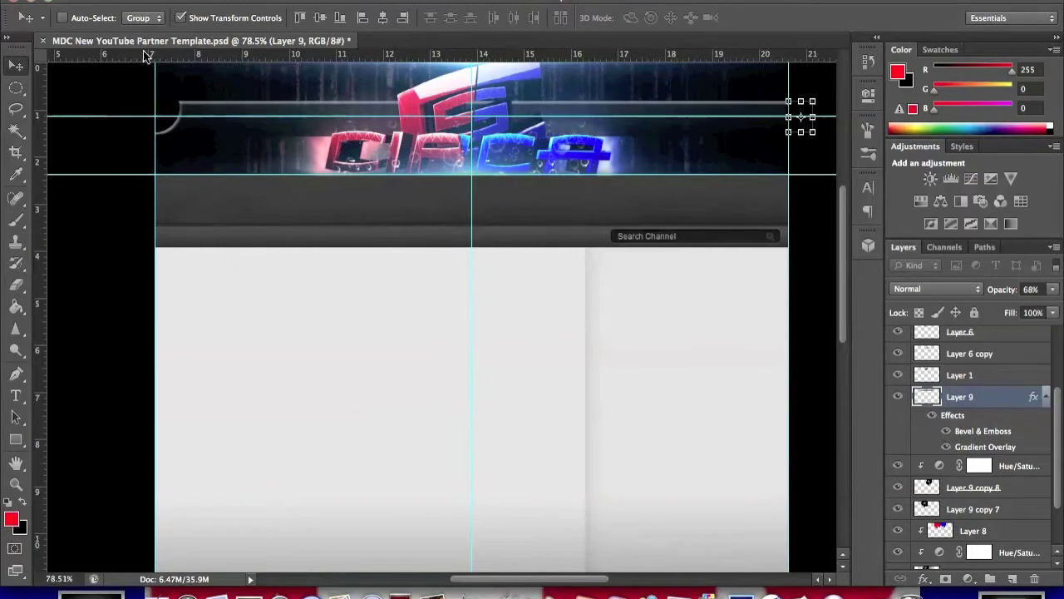
pyautogui.press('m')
pyautogui.moveTo(794, 90); pyautogui.dragTo(803, 98)
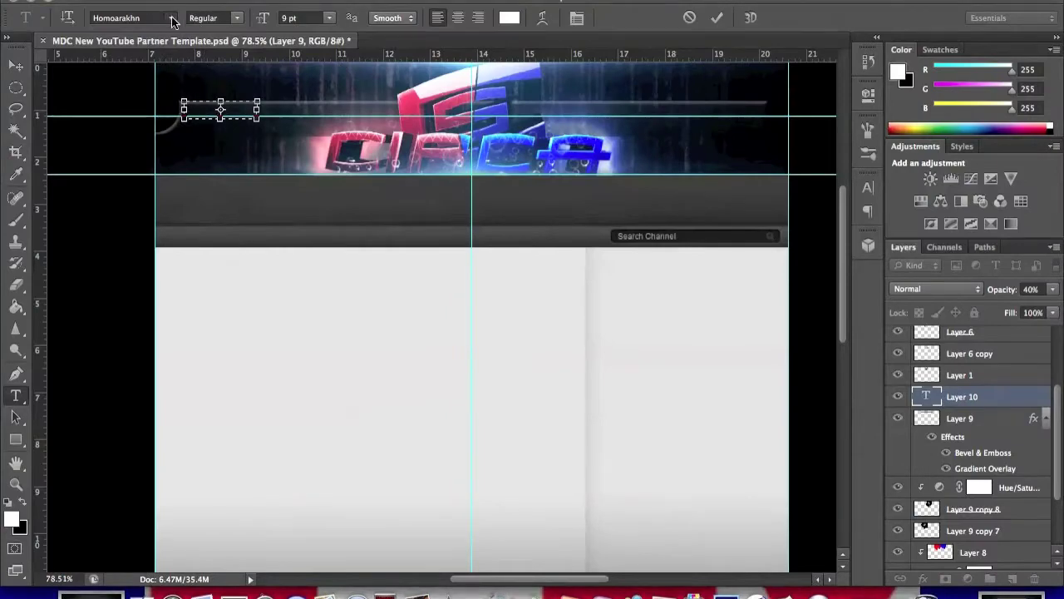
# Step: Add white 9 pt Homoarakhn text reading "Follow Our" inside the bar, near its left end
pyautogui.hotkey('ctrl', 'Return')
pyautogui.press('v')
pyautogui.moveTo(224, 117); pyautogui.dragTo(224, 123)
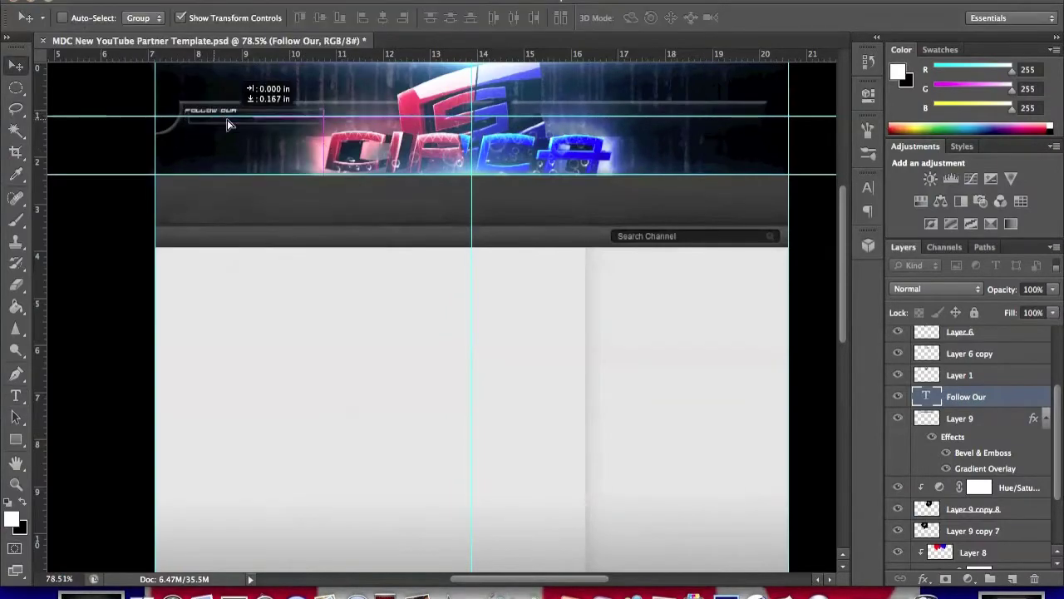
# Step: Duplicate the "Follow Our" text, move the copy to the right of it and change it to "Check out our"
pyautogui.rightClick(966, 397)
pyautogui.click(706, 216)
pyautogui.moveTo(313, 125); pyautogui.dragTo(336, 124)
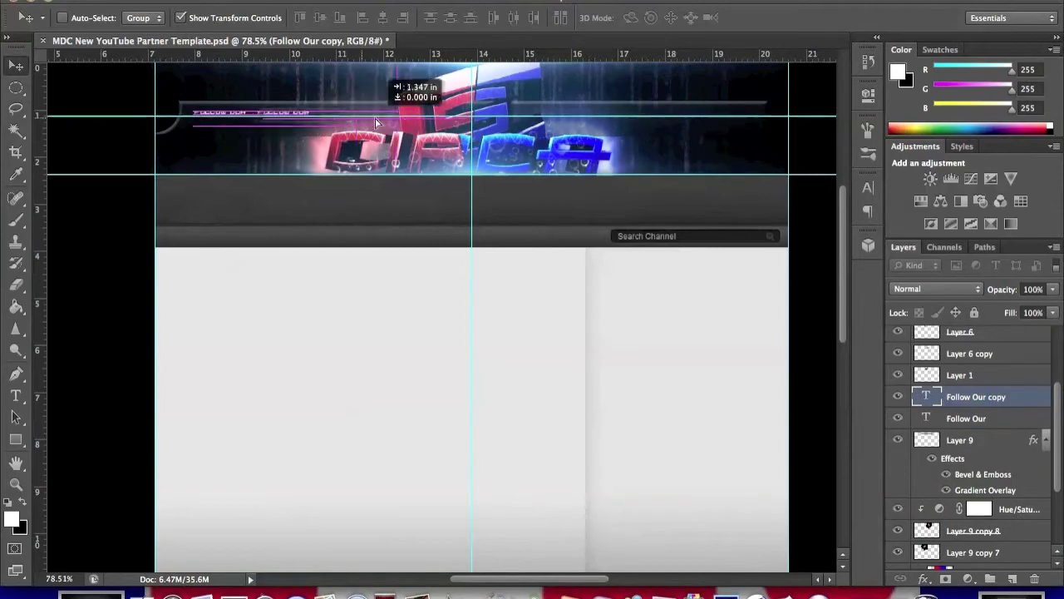
pyautogui.press('t')
pyautogui.click(340, 116)
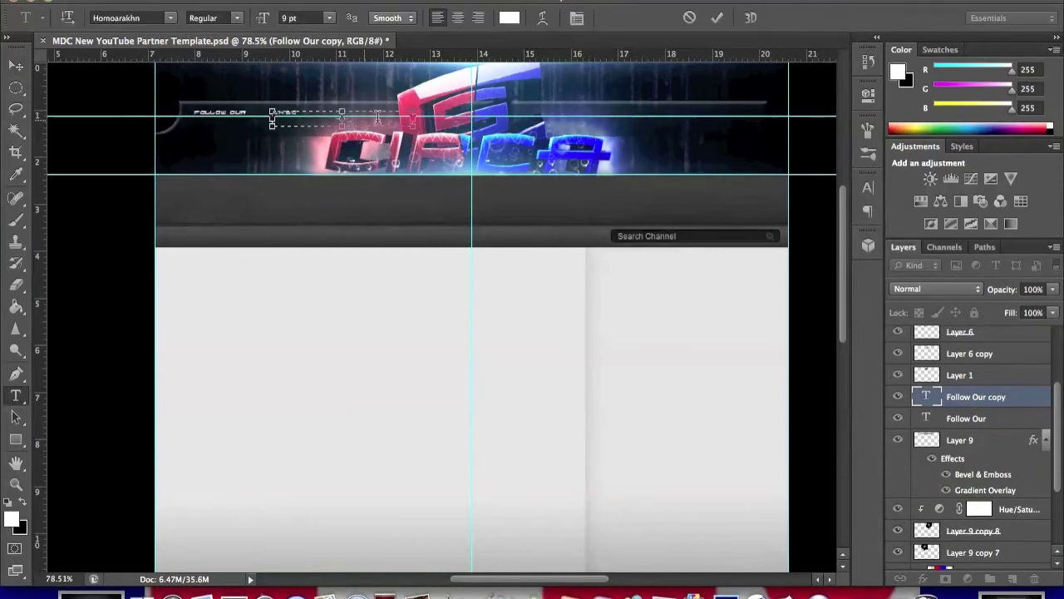
pyautogui.hotkey('ctrl', 'Return')
pyautogui.press('v')
# Step: Duplicate the "Check out our" text, move the copy to the right side of the logo and change it to "See the"
pyautogui.rightClick(982, 418)
pyautogui.click(798, 133)
pyautogui.press('Return')
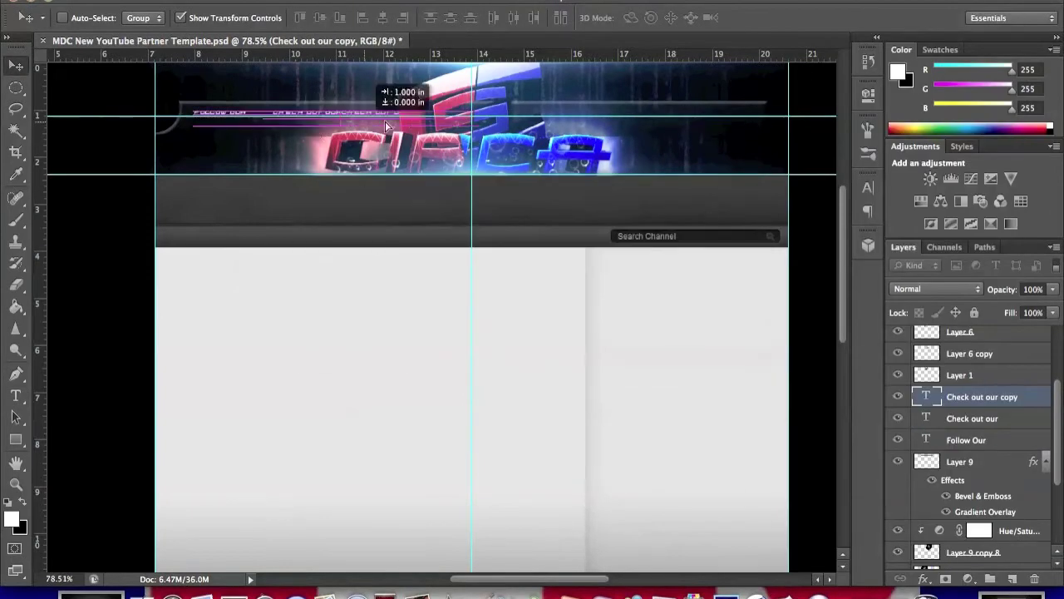
pyautogui.moveTo(620, 125); pyautogui.dragTo(611, 126)
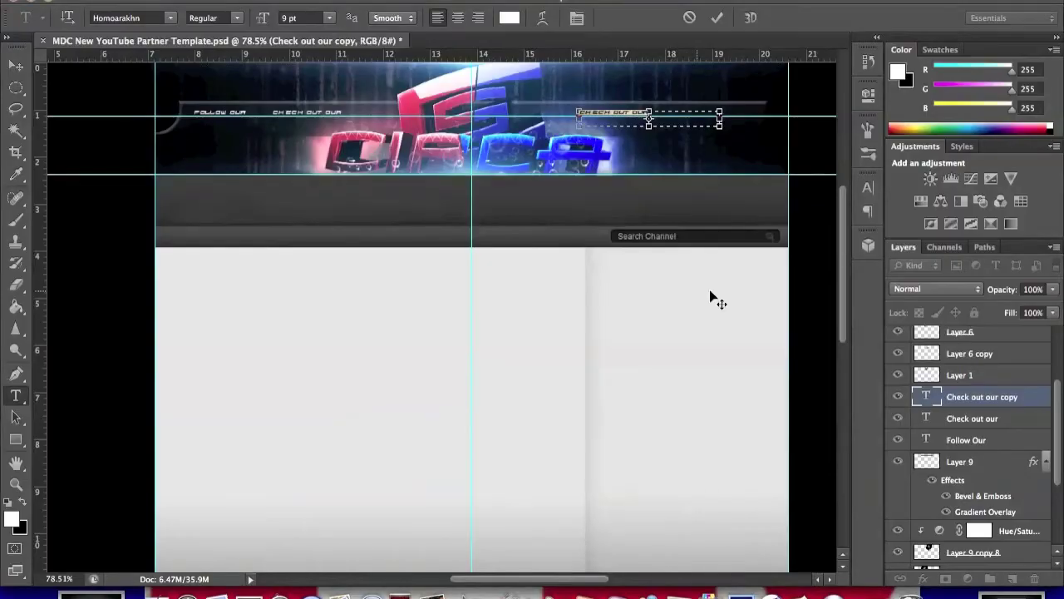
pyautogui.press('BackSpace')
pyautogui.press('BackSpace')
pyautogui.press('BackSpace')
pyautogui.press('BackSpace')
pyautogui.write('See the')
pyautogui.hotkey('ctrl', 'Return')
pyautogui.press('v')
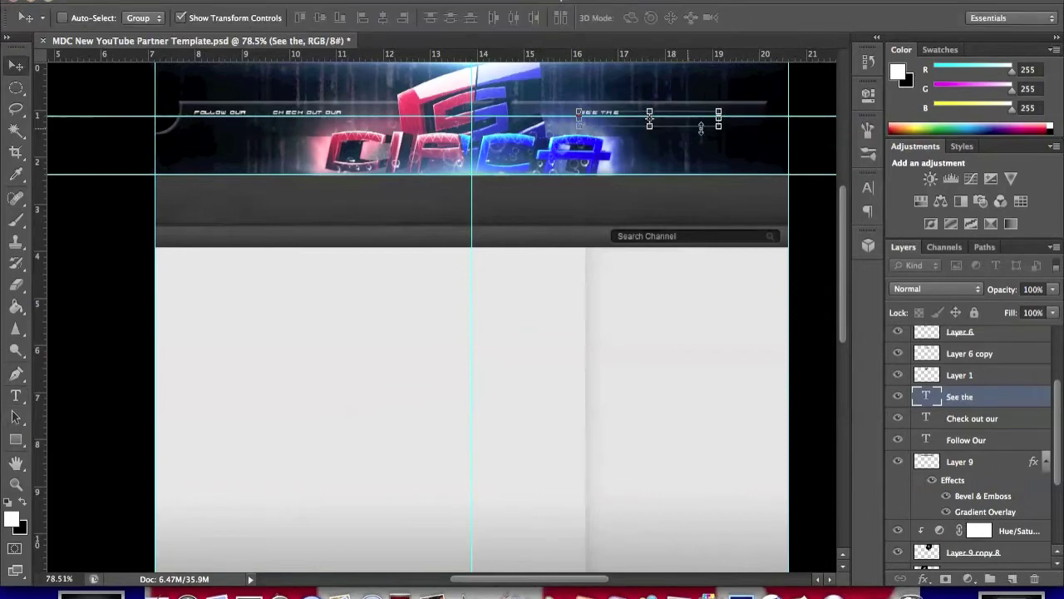
# Step: Duplicate the "See the" text, move the copy toward the bar's right end and change it to "Sub the"
pyautogui.rightClick(1011, 402)
pyautogui.click(831, 17)
pyautogui.press('Return')
pyautogui.moveTo(615, 113); pyautogui.dragTo(700, 113)
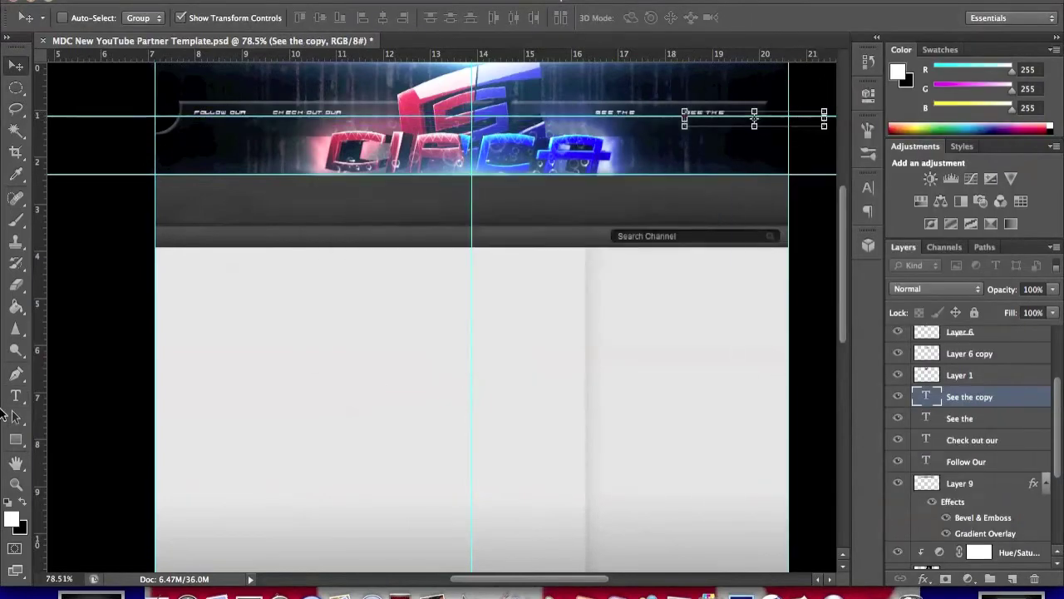
pyautogui.press('t')
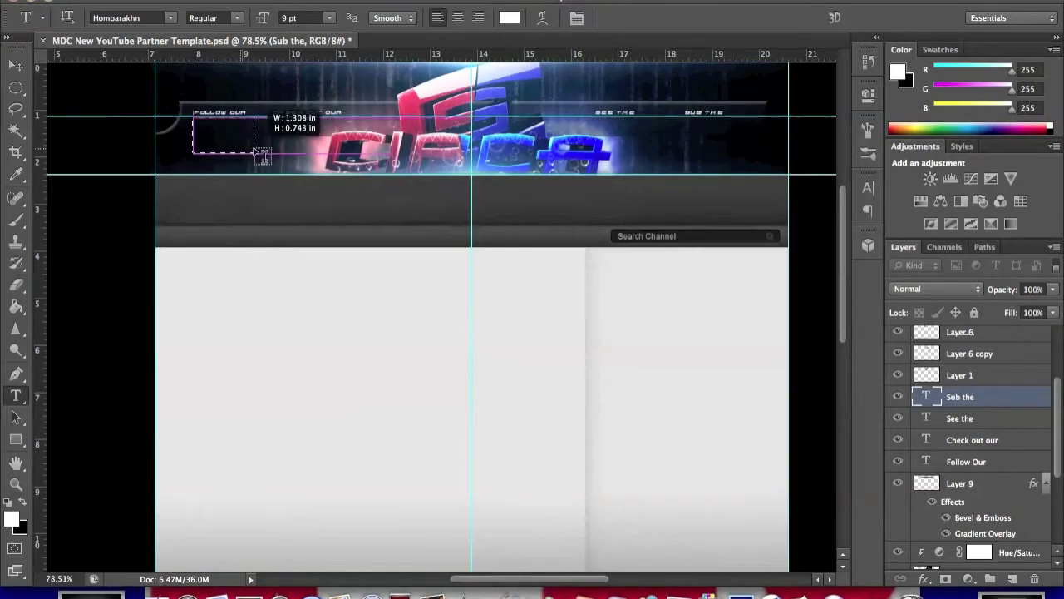
# Step: Add a larger 16 pt text reading "Leader" directly below "Follow Our"
pyautogui.moveTo(259, 155); pyautogui.dragTo(254, 153)
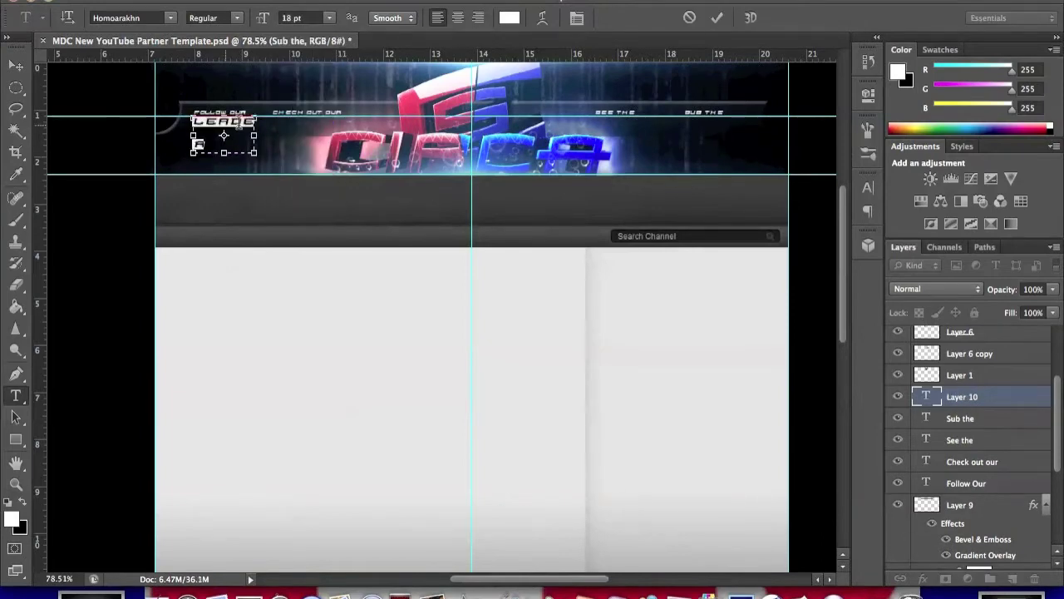
pyautogui.click(292, 17)
pyautogui.hotkey('ctrl', 'Return')
pyautogui.press('v')
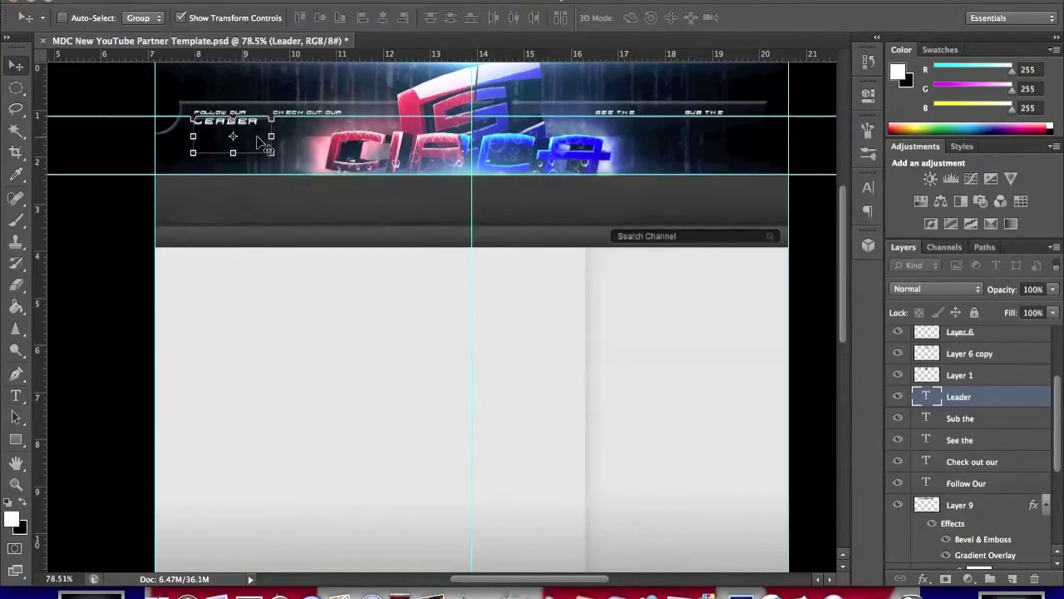
# Step: Change the "Leader" text to "Twitter" and shift it slightly left to centre it under "Follow Our"
pyautogui.press('t')
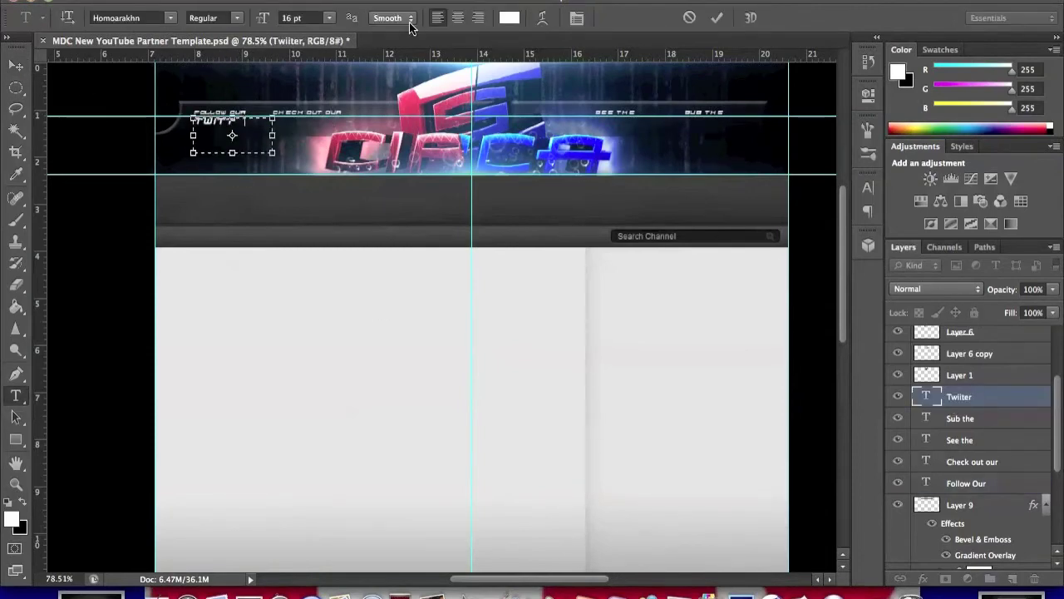
pyautogui.hotkey('ctrl', 'Return')
pyautogui.press('v')
pyautogui.moveTo(264, 135); pyautogui.dragTo(256, 134)
# Step: Duplicate the "Twitter" text, change the copy to "Facebook" and centre it under "Check out our"
pyautogui.hotkey('ctrl', 'j')
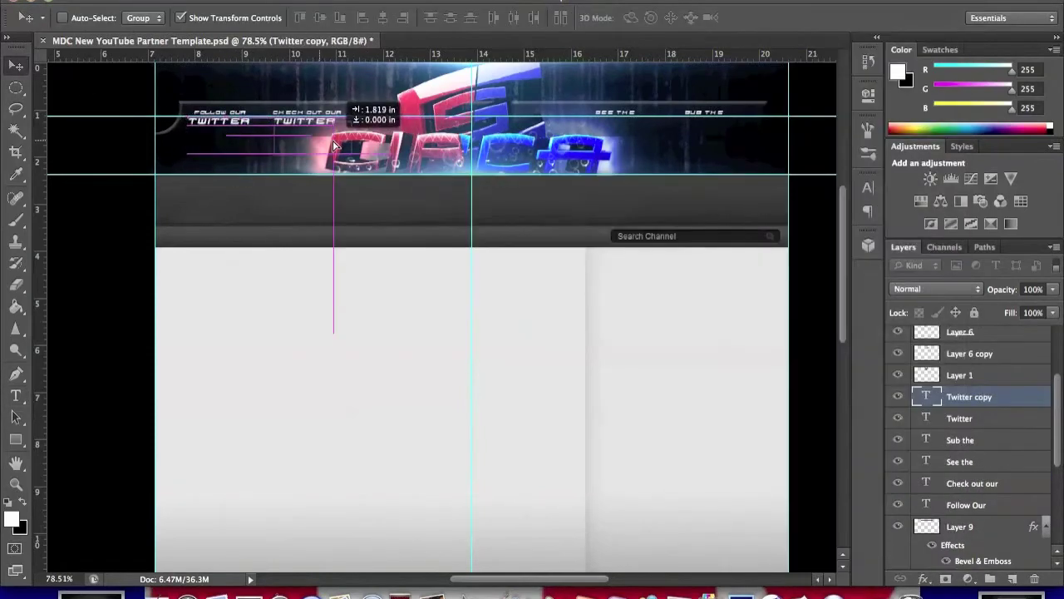
pyautogui.doubleClick(311, 134)
pyautogui.write('Facebook')
pyautogui.hotkey('ctrl', 'Return')
pyautogui.press('v')
pyautogui.moveTo(303, 136); pyautogui.dragTo(293, 138)
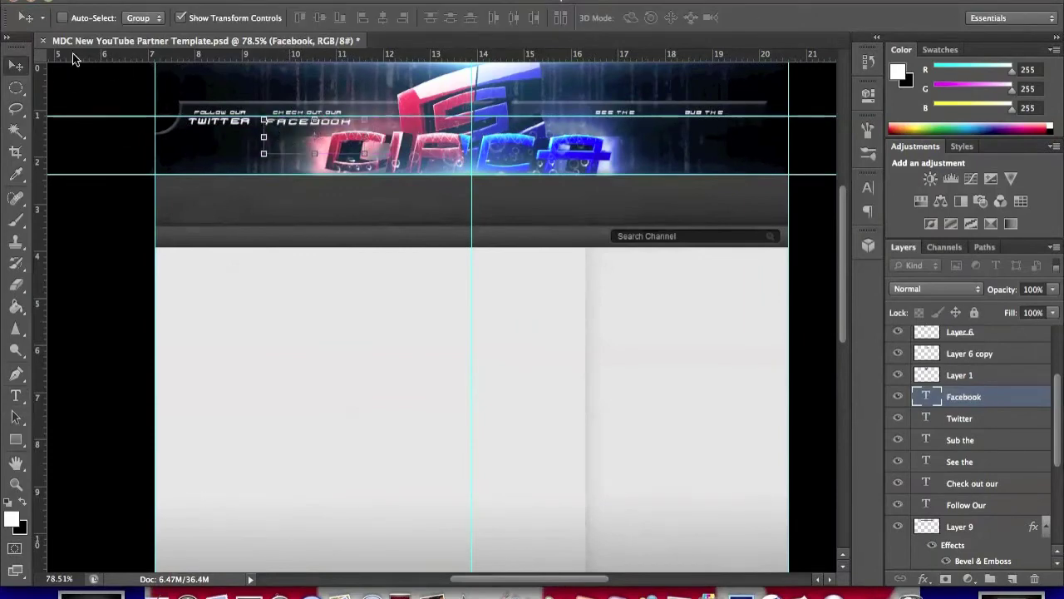
# Step: Duplicate the "Facebook" text, place the copy under "See the" and change it to the leader's nickname from the YouTube channel page
pyautogui.hotkey('ctrl', 'j')
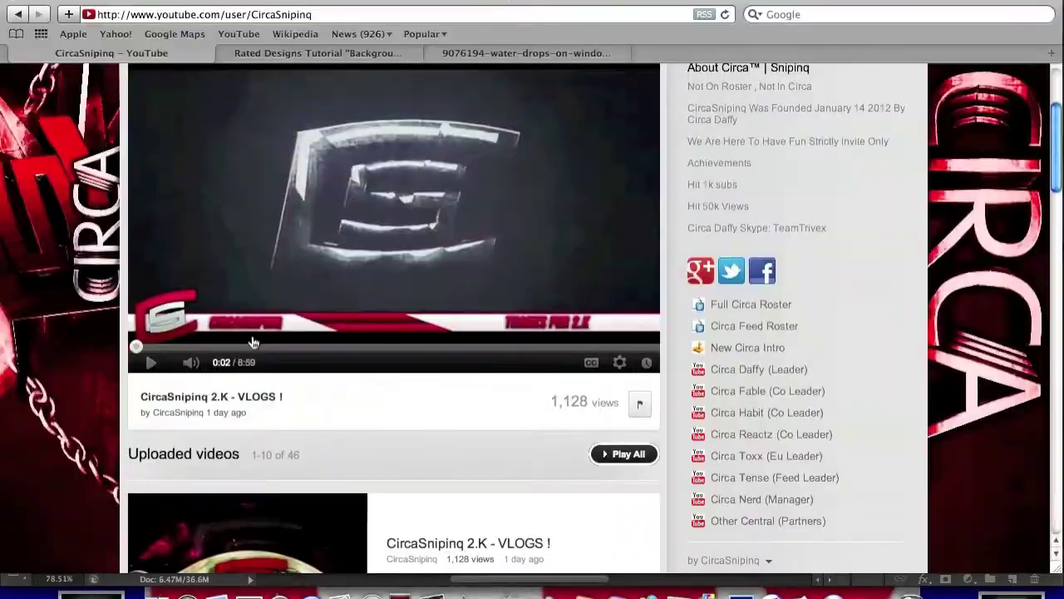
pyautogui.press('t')
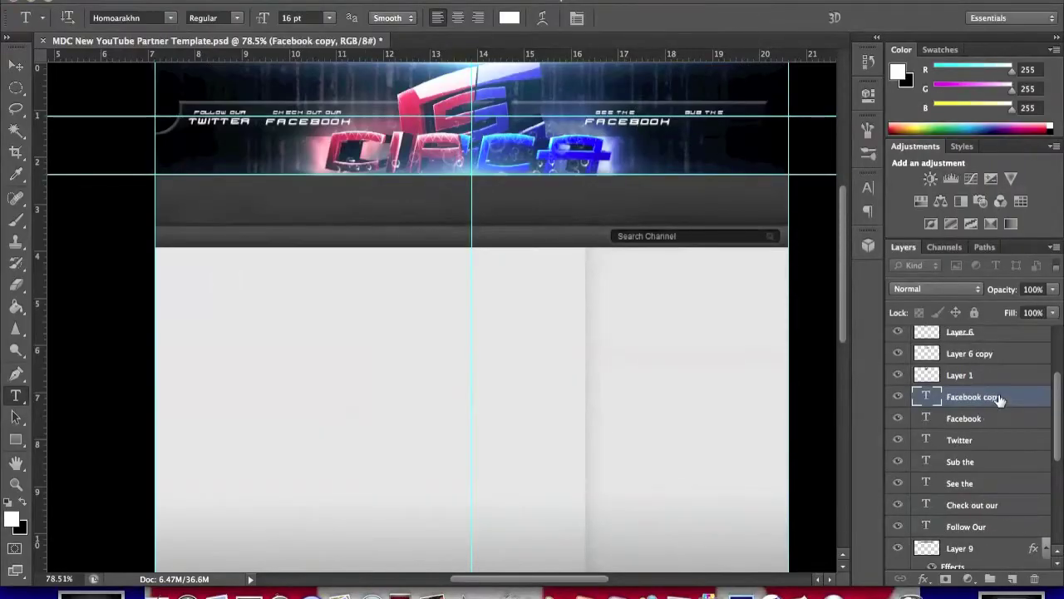
pyautogui.click(975, 468)
pyautogui.doubleClick(926, 397)
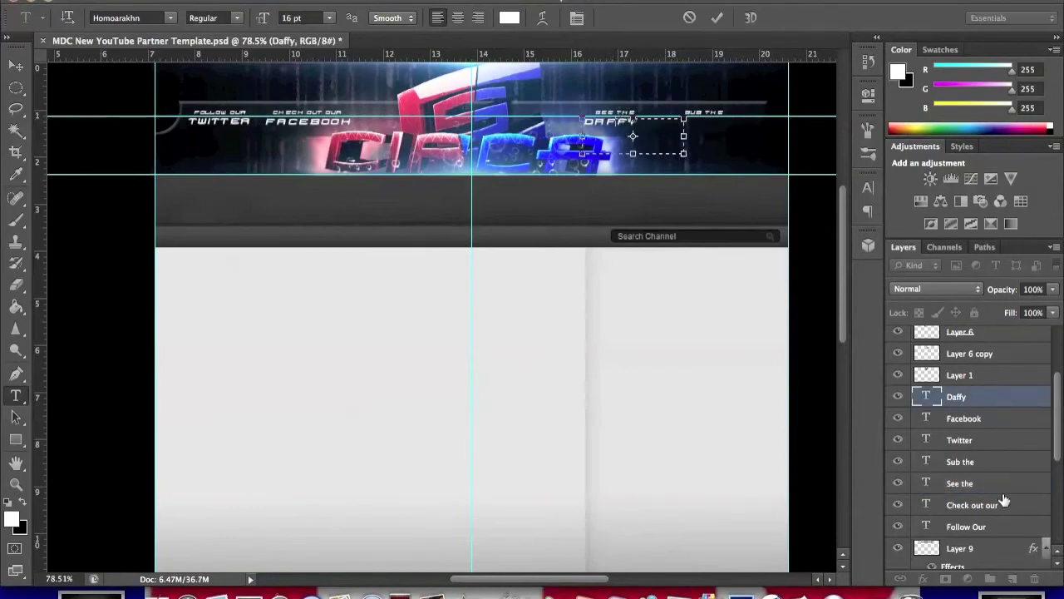
# Step: Change the "See the" text to "Our leader" and select the leader's nickname layer beneath it
pyautogui.click(615, 110)
pyautogui.press('v')
pyautogui.click(974, 396)
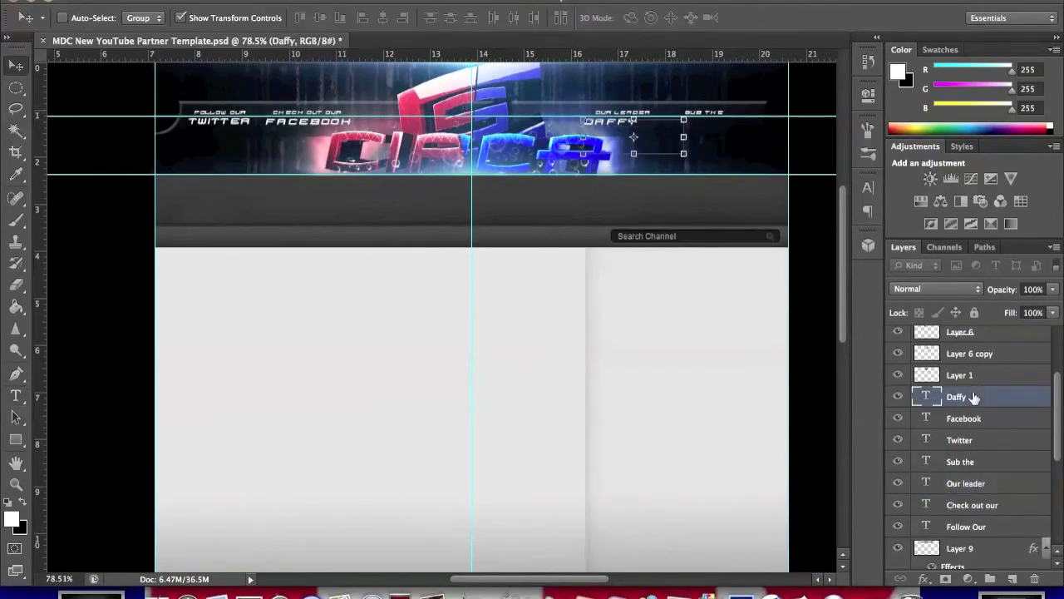
# Step: Centre the nickname under "Our leader", then duplicate it under "Sub the" and change the copy to "Designer"
pyautogui.rightClick(676, 141)
pyautogui.moveTo(675, 142); pyautogui.dragTo(679, 142)
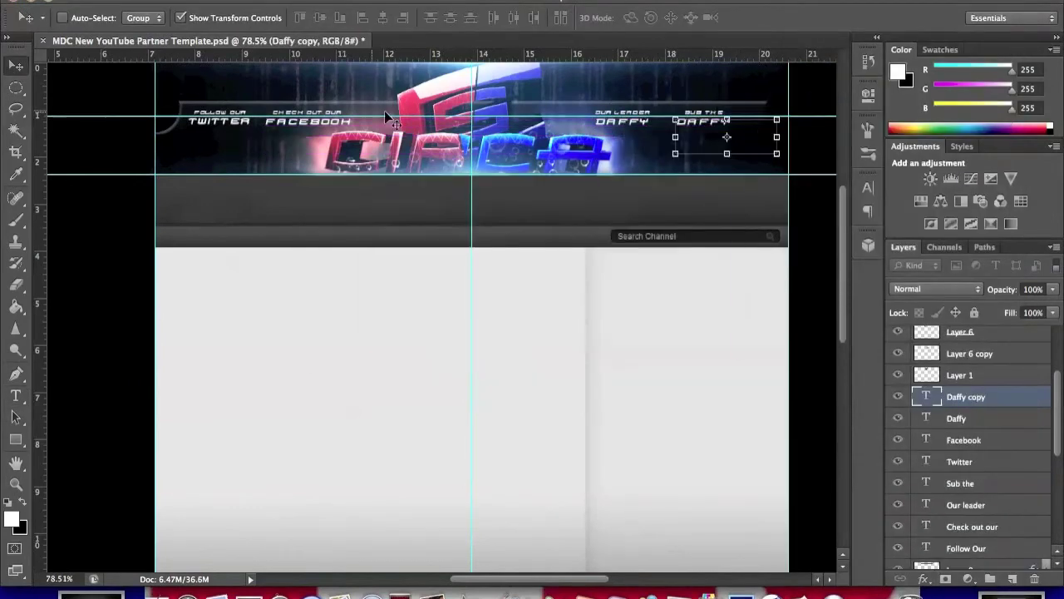
pyautogui.press('t')
pyautogui.click(701, 124)
pyautogui.write('Designer')
pyautogui.click(12, 68)
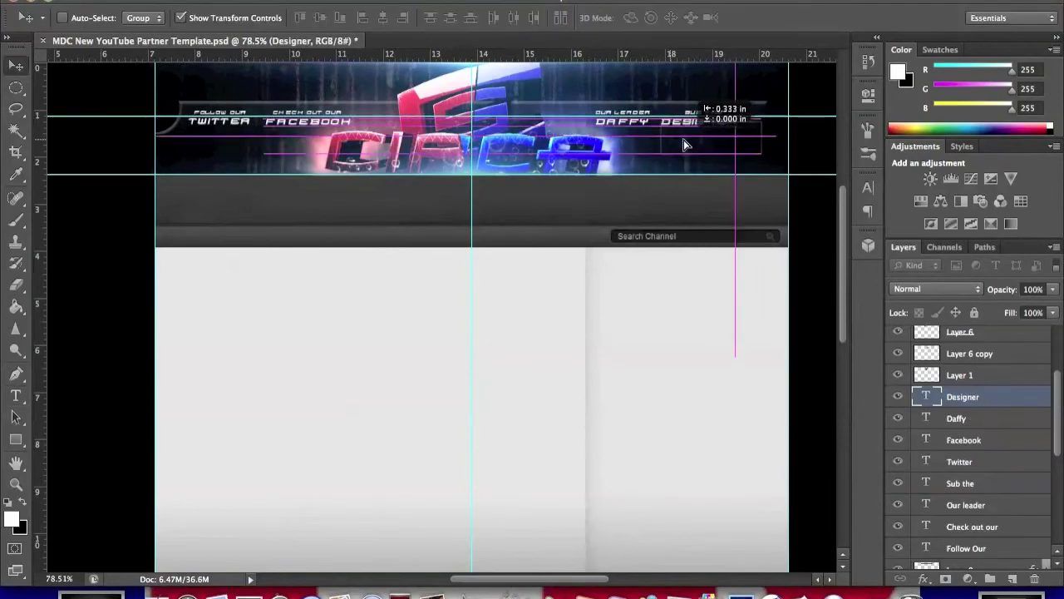
pyautogui.scroll(3, 961, 383)
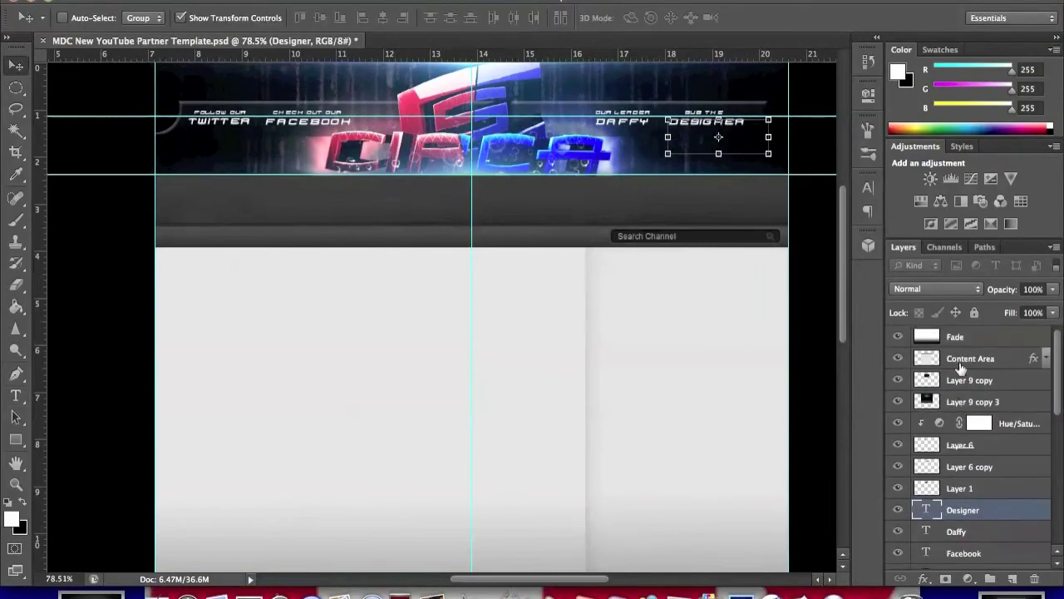
# Step: Bring the blue flare from Blue.png into the template above Layer 9 and shrink it to a thin streak over the header
pyautogui.click(963, 447)
pyautogui.scroll(-5, 969, 472)
pyautogui.click(960, 408)
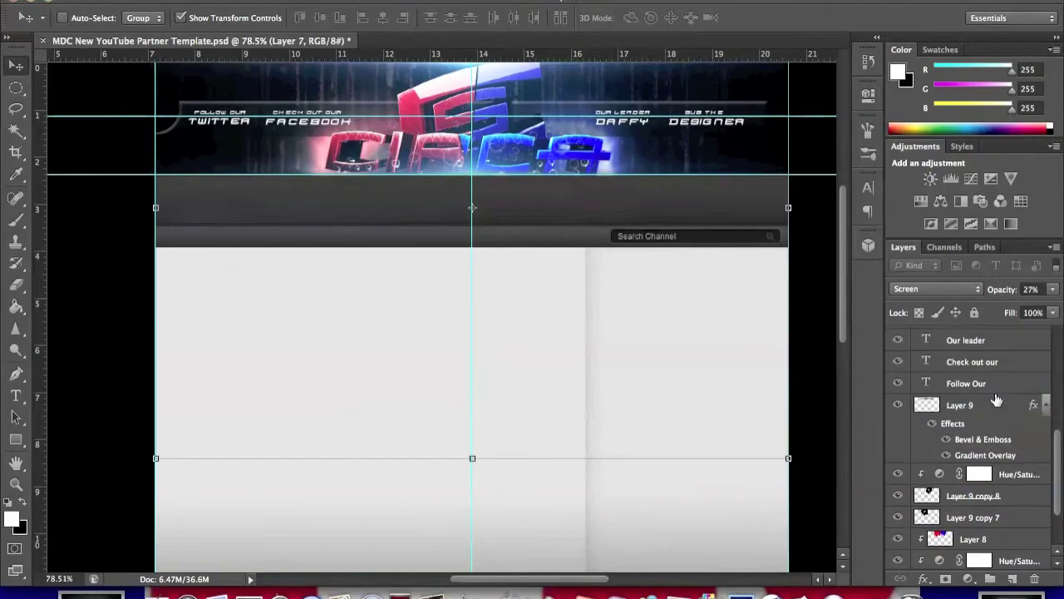
pyautogui.click(133, 2)
pyautogui.click(142, 9)
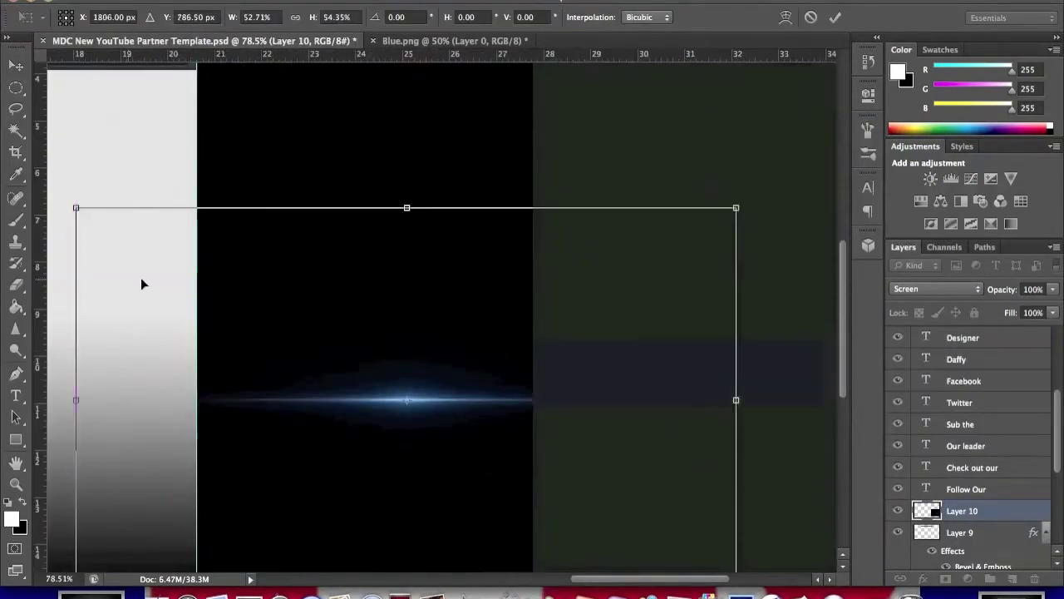
pyautogui.moveTo(142, 283); pyautogui.dragTo(336, 280)
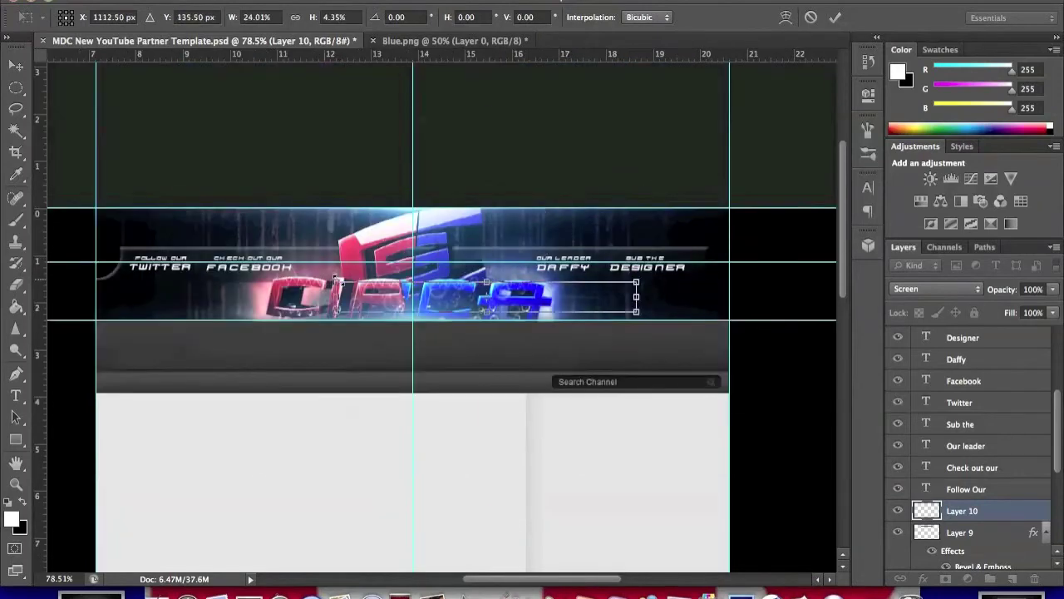
pyautogui.press('Return')
# Step: Delete the Layer 9 bar behind the labels and position the small blue flare directly under "Designer"
pyautogui.click(998, 532)
pyautogui.press('BackSpace')
pyautogui.scroll(4, 627, 216)
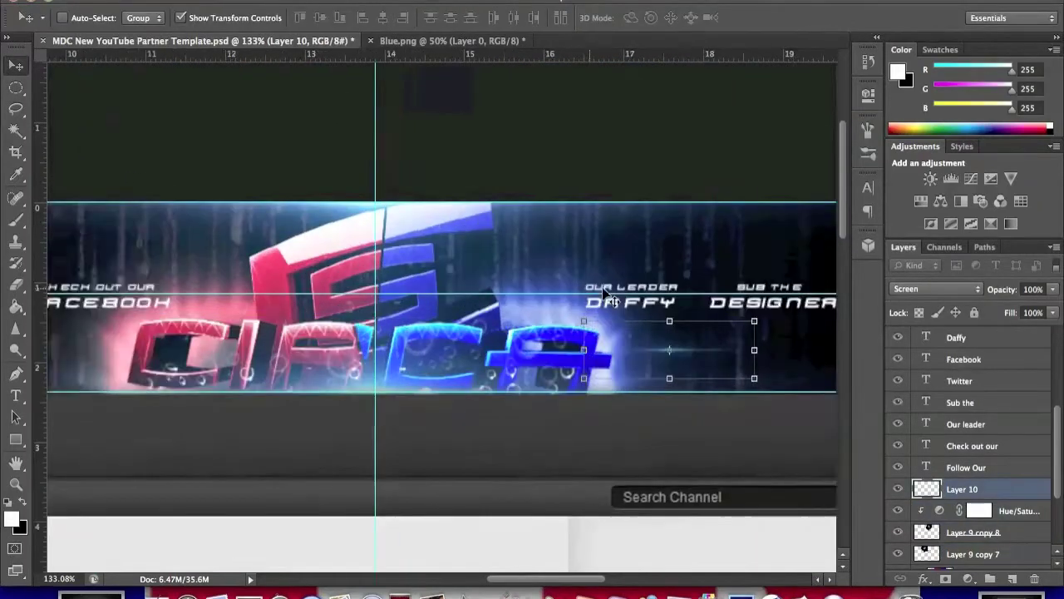
pyautogui.moveTo(698, 311); pyautogui.dragTo(693, 311)
pyautogui.click(950, 437)
pyautogui.scroll(-3, 964, 415)
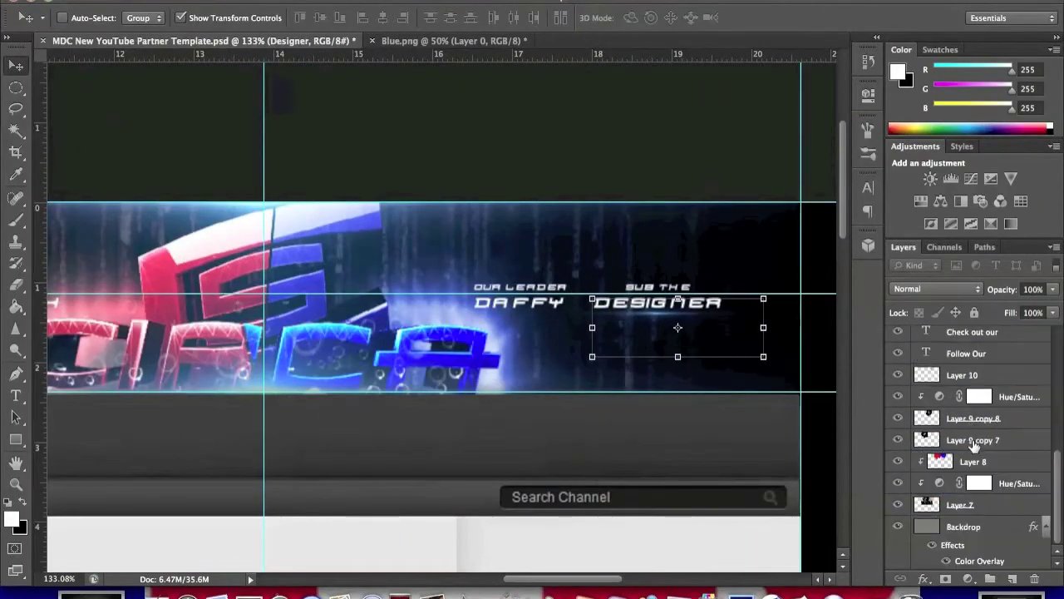
# Step: Duplicate the small flare and place the copy under the leader's nickname
pyautogui.click(939, 375)
pyautogui.hotkey('ctrl', 'j')
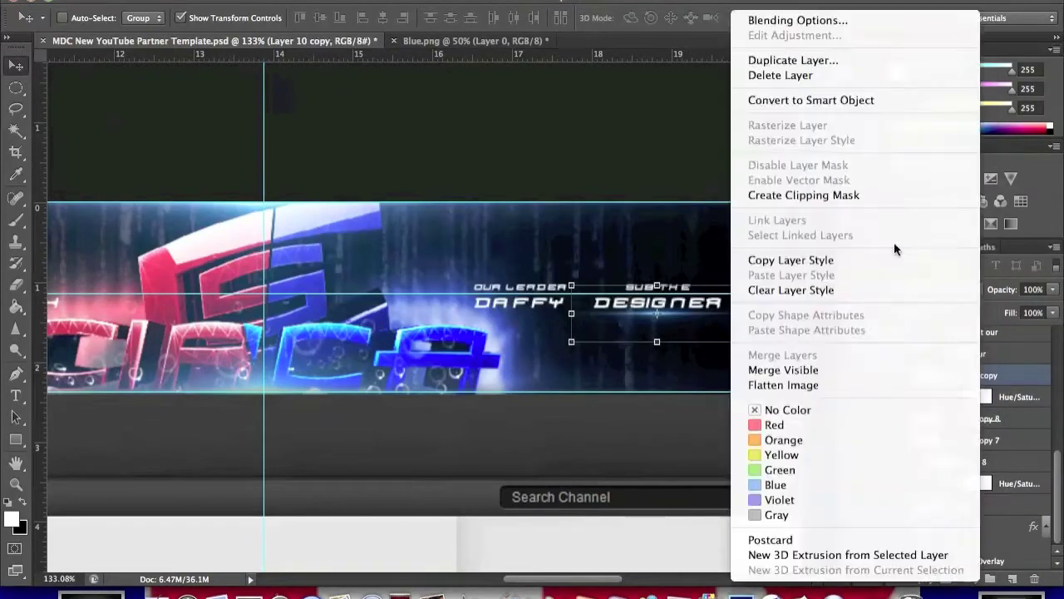
pyautogui.moveTo(693, 331); pyautogui.dragTo(547, 333)
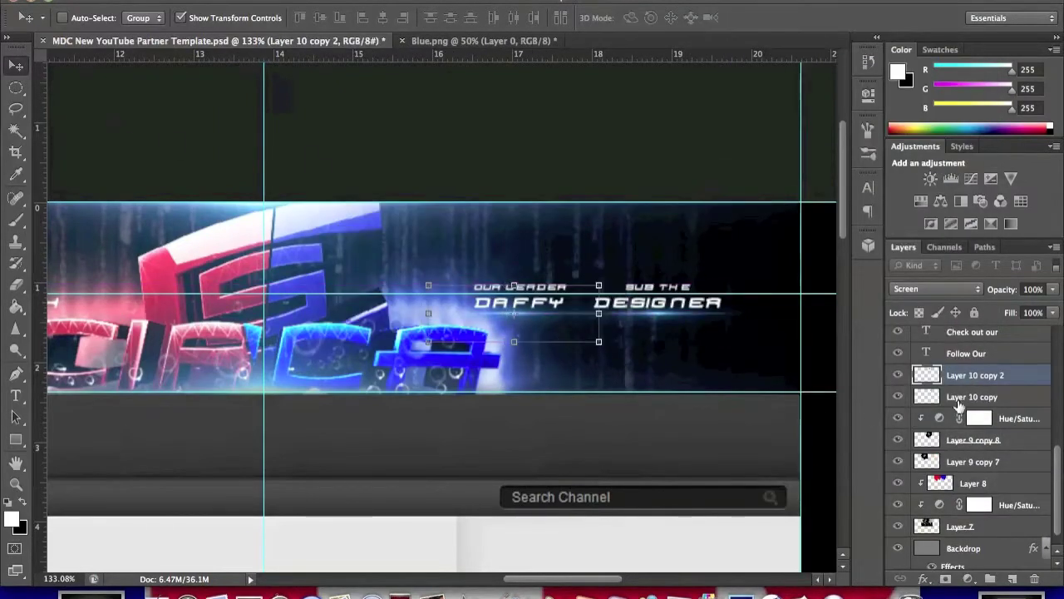
# Step: Merge the label flares and duplicate them so the "Twitter" and "Facebook" labels also have flares above and below
pyautogui.rightClick(932, 428)
pyautogui.click(716, 216)
pyautogui.moveTo(716, 216)
pyautogui.mouseDown()
pyautogui.moveTo(694, 229)
pyautogui.moveTo(707, 224)
pyautogui.mouseUp()
pyautogui.rightClick(980, 373)
pyautogui.click(785, 353)
pyautogui.click(935, 288)
pyautogui.click(898, 391)
pyautogui.press('Return')
pyautogui.moveTo(639, 295); pyautogui.dragTo(342, 340)
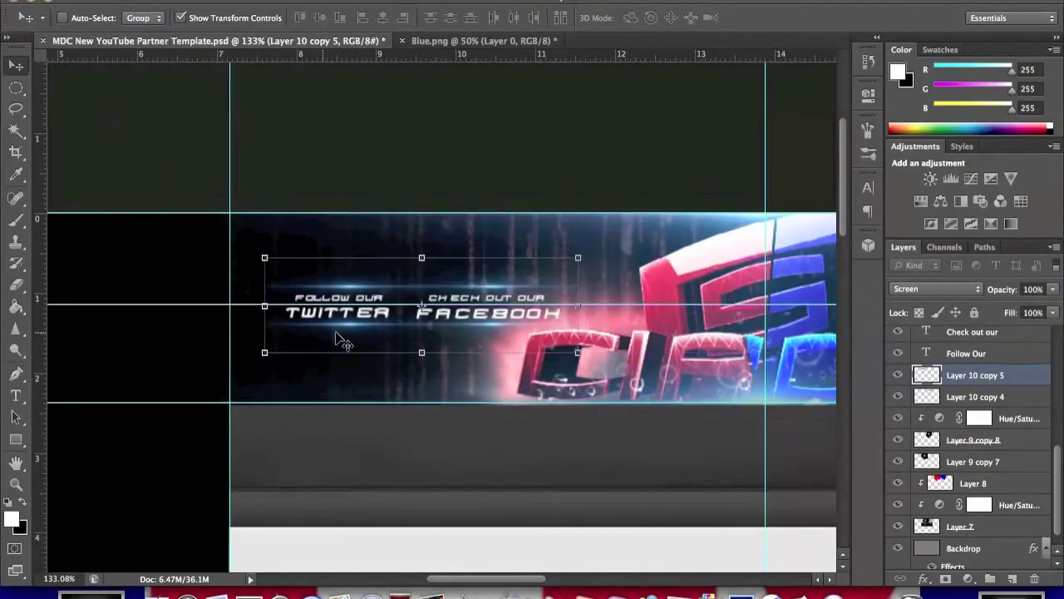
# Step: Recolour the flares around the "Twitter" and "Facebook" labels red with a Hue/Saturation adjustment
pyautogui.click(922, 202)
pyautogui.click(976, 418)
pyautogui.click(923, 202)
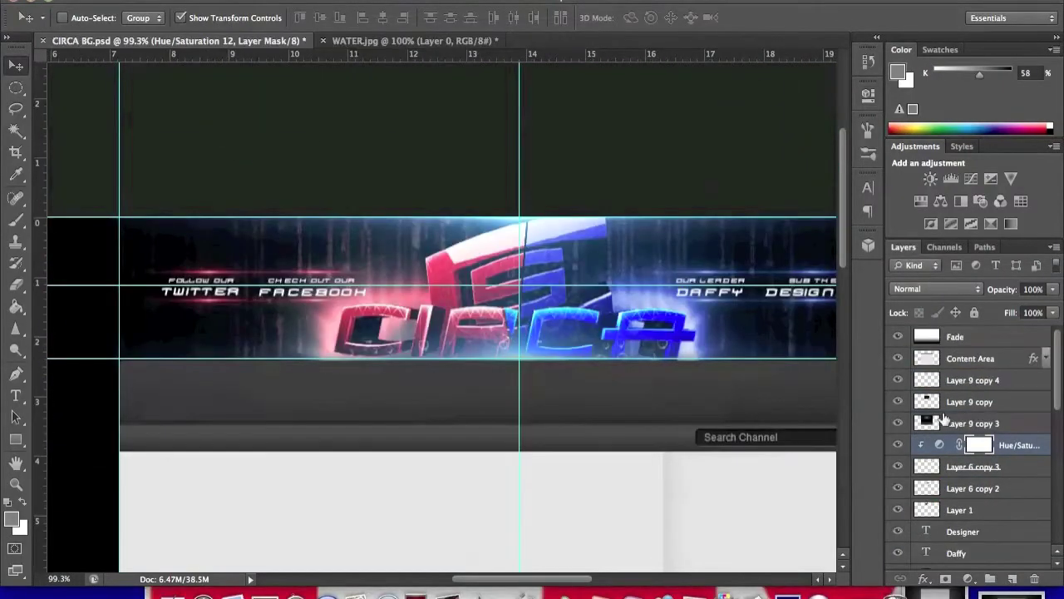
# Step: Duplicate the header logo, place the copy at the content area's left edge and rotate it about 43° counterclockwise
pyautogui.click(950, 510)
pyautogui.hotkey('ctrl', 'j')
pyautogui.moveTo(515, 291); pyautogui.dragTo(150, 321)
pyautogui.moveTo(190, 213); pyautogui.dragTo(219, 197)
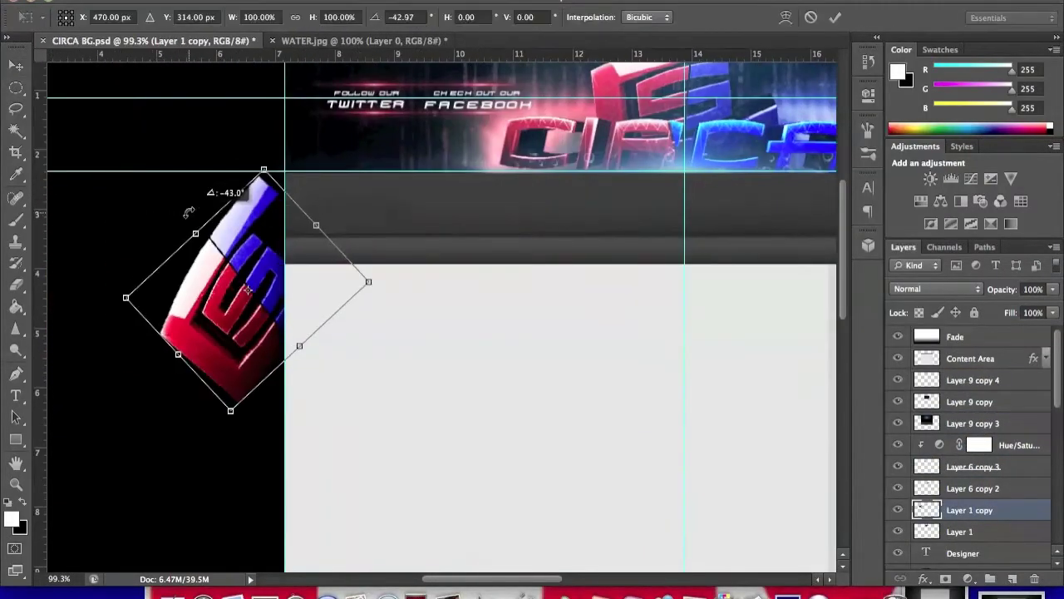
pyautogui.moveTo(249, 349); pyautogui.dragTo(268, 372)
pyautogui.click(671, 205)
pyautogui.click(696, 214)
# Step: Stack two more copies of the rotated logo below it with decreasing opacity, the lowest at 37%
pyautogui.moveTo(332, 341); pyautogui.dragTo(329, 466)
pyautogui.moveTo(1052, 290); pyautogui.dragTo(1021, 313)
pyautogui.rightClick(940, 510)
pyautogui.press('Escape')
pyautogui.keyDown('alt'); pyautogui.moveTo(329, 441); pyautogui.dragTo(360, 537); pyautogui.keyUp('alt')
pyautogui.moveTo(1053, 290); pyautogui.dragTo(1003, 306)
pyautogui.scroll(-5, 773, 325)
pyautogui.hscroll(-1, 772, 325)
pyautogui.scroll(3, 440, 114)
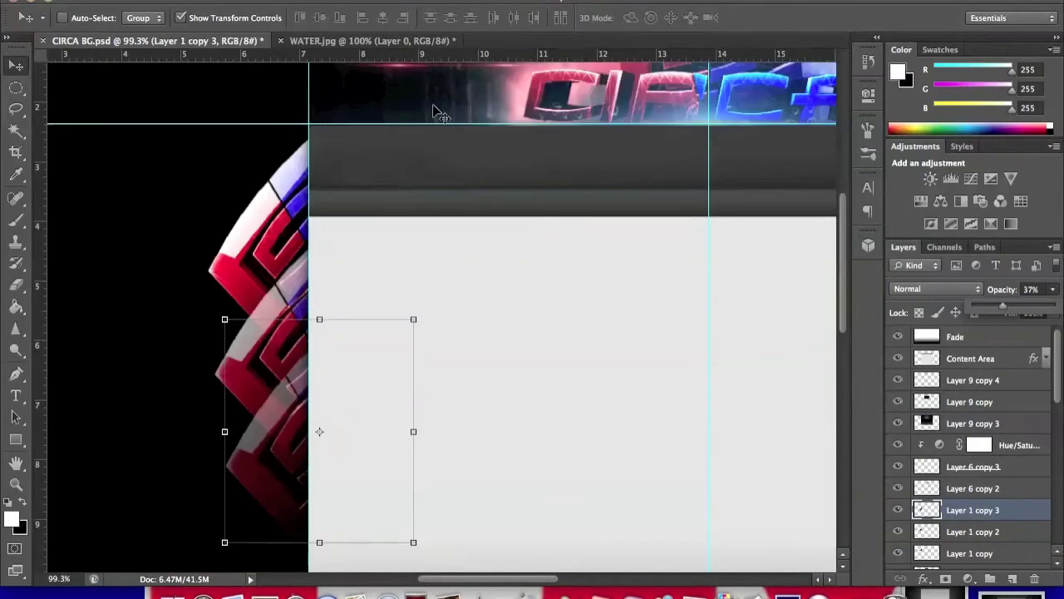
# Step: Select the three stacked logo copies, duplicate them to the right of the content area and rotate the duplicates
pyautogui.click(984, 532)
pyautogui.keyDown('shift'); pyautogui.click(973, 552); pyautogui.keyUp('shift')
pyautogui.rightClick(973, 553)
pyautogui.press('Escape')
pyautogui.keyDown('alt'); pyautogui.moveTo(499, 283); pyautogui.dragTo(552, 273); pyautogui.keyUp('alt')
pyautogui.moveTo(368, 115); pyautogui.dragTo(551, 116)
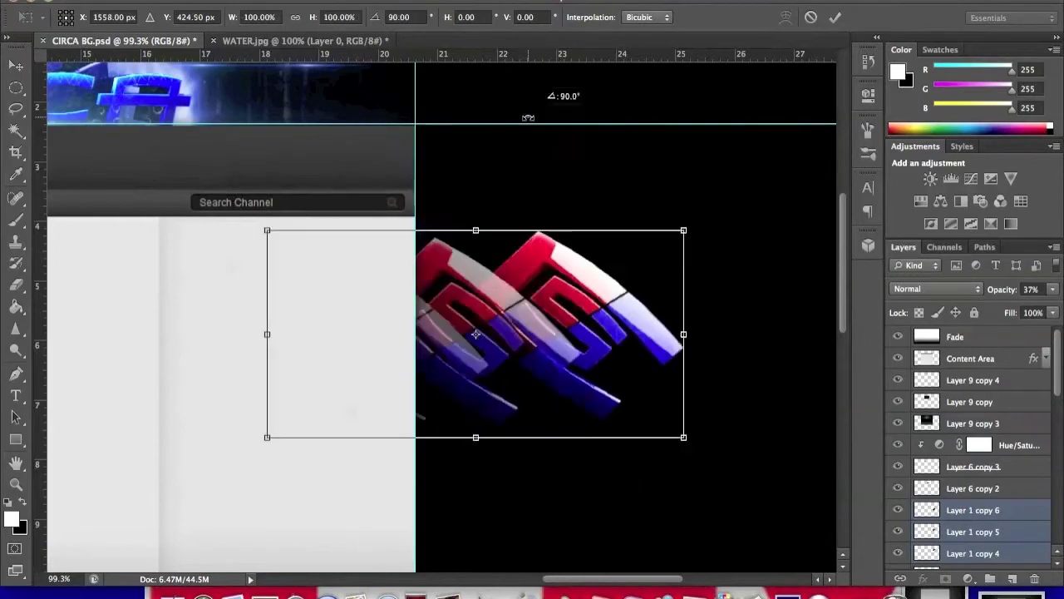
# Step: Adjust the rotation of the duplicated logos and align them against the content area's right edge
pyautogui.hscroll(-5, 476, 214)
pyautogui.hscroll(5, 476, 213)
pyautogui.moveTo(815, 238); pyautogui.dragTo(811, 192)
pyautogui.moveTo(734, 274); pyautogui.dragTo(695, 275)
pyautogui.press('Return')
pyautogui.hscroll(-4, 760, 254)
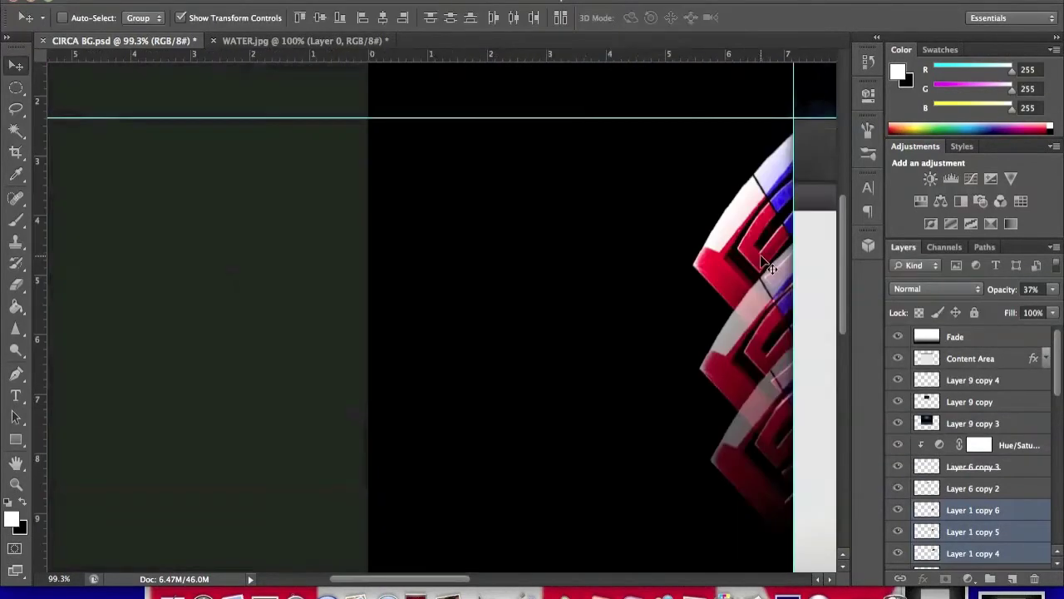
pyautogui.hscroll(5, 760, 254)
# Step: Try a different stacking order for the three logo copies beside the content area's right edge
pyautogui.moveTo(972, 553); pyautogui.dragTo(981, 521)
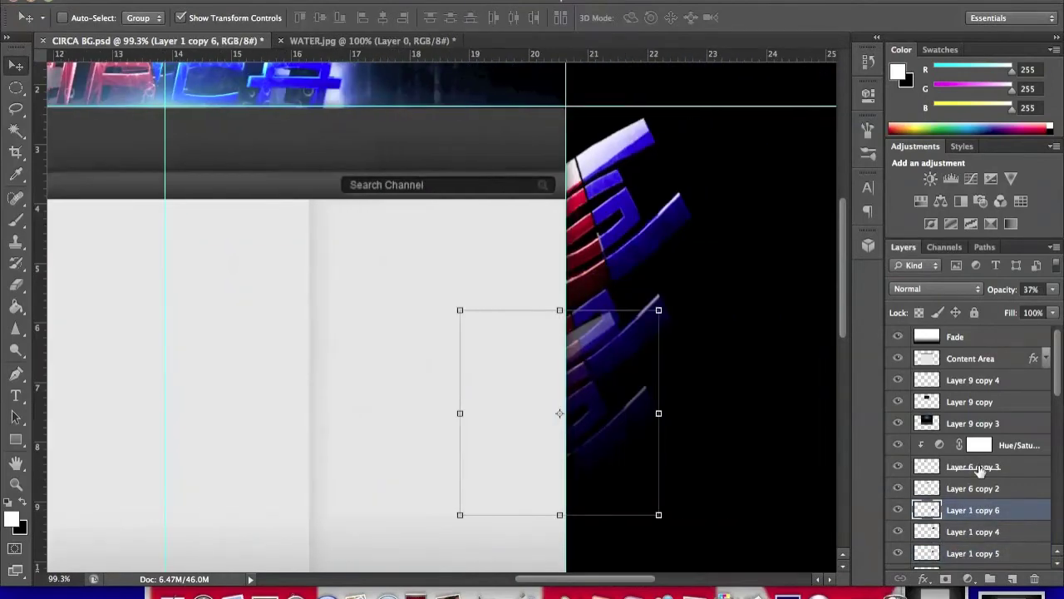
pyautogui.doubleClick(956, 549)
pyautogui.press('Escape')
pyautogui.scroll(-3, 981, 466)
pyautogui.moveTo(981, 444); pyautogui.dragTo(967, 462)
pyautogui.moveTo(931, 400); pyautogui.dragTo(1016, 420)
# Step: Copy the water image from WATER.jpg into the CIRCA document and scale and position it over the left-hand logo stack
pyautogui.hscroll(-5, 847, 357)
pyautogui.scroll(-3, 847, 357)
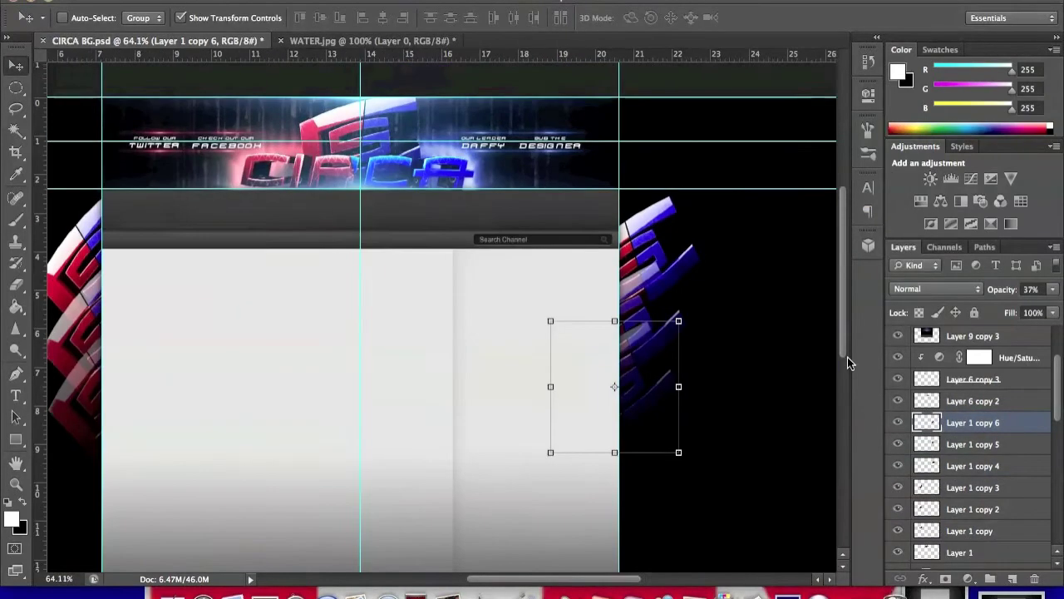
pyautogui.hscroll(-5, 570, 165)
pyautogui.scroll(-2, 570, 165)
pyautogui.scroll(2, 973, 441)
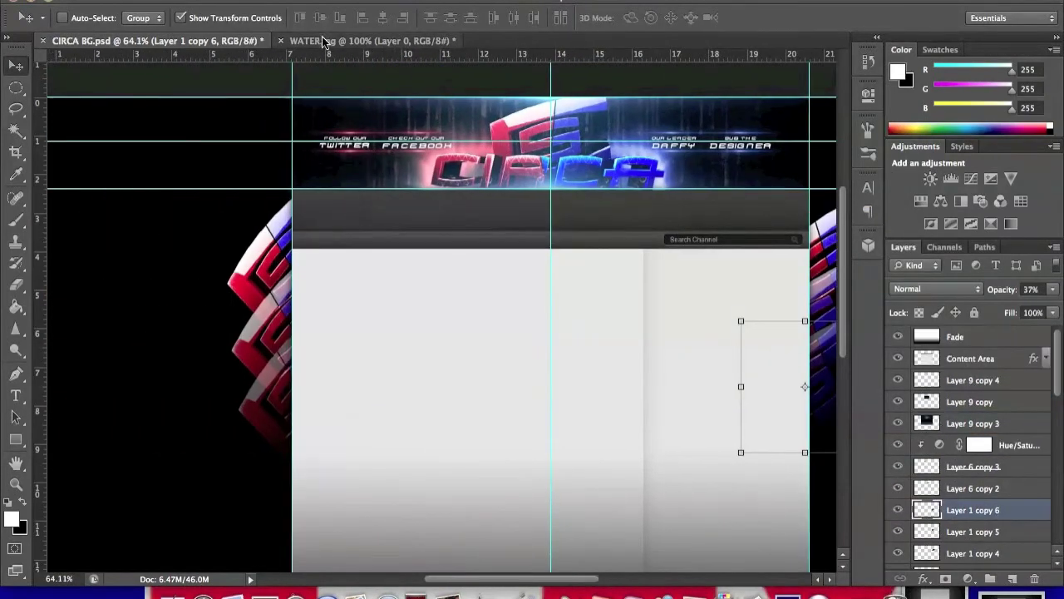
pyautogui.click(373, 41)
pyautogui.moveTo(441, 316); pyautogui.dragTo(425, 339)
pyautogui.hotkey('ctrl', 't')
pyautogui.moveTo(395, 249); pyautogui.dragTo(156, 329)
pyautogui.moveTo(347, 330); pyautogui.dragTo(356, 238)
pyautogui.click(18, 287)
pyautogui.press('Return')
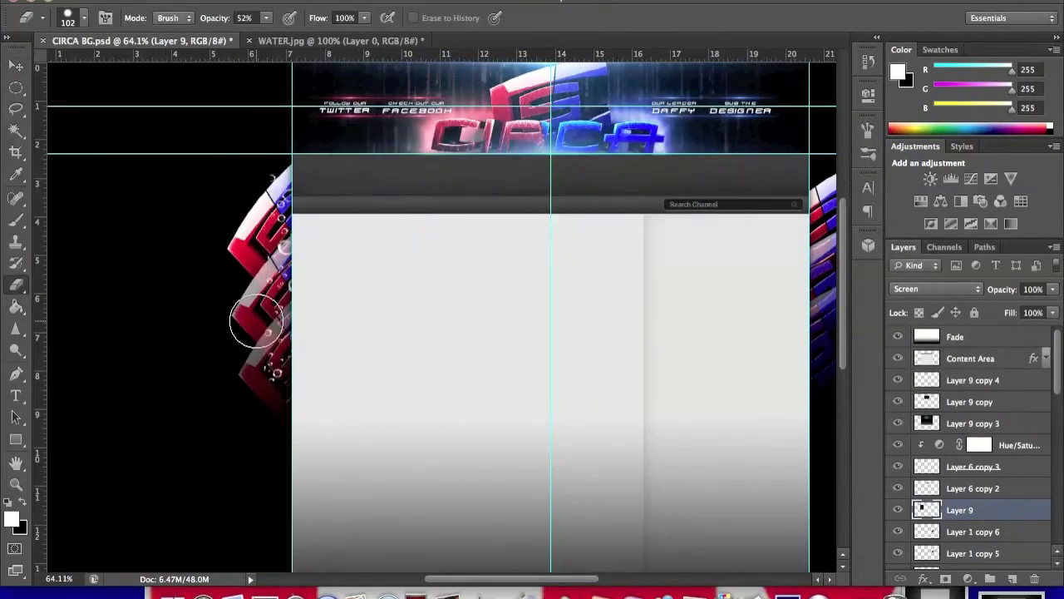
# Step: Set the water layer's opacity to 53% and stretch it slightly downward
pyautogui.press('v')
pyautogui.click(1053, 288)
pyautogui.moveTo(338, 385); pyautogui.dragTo(337, 404)
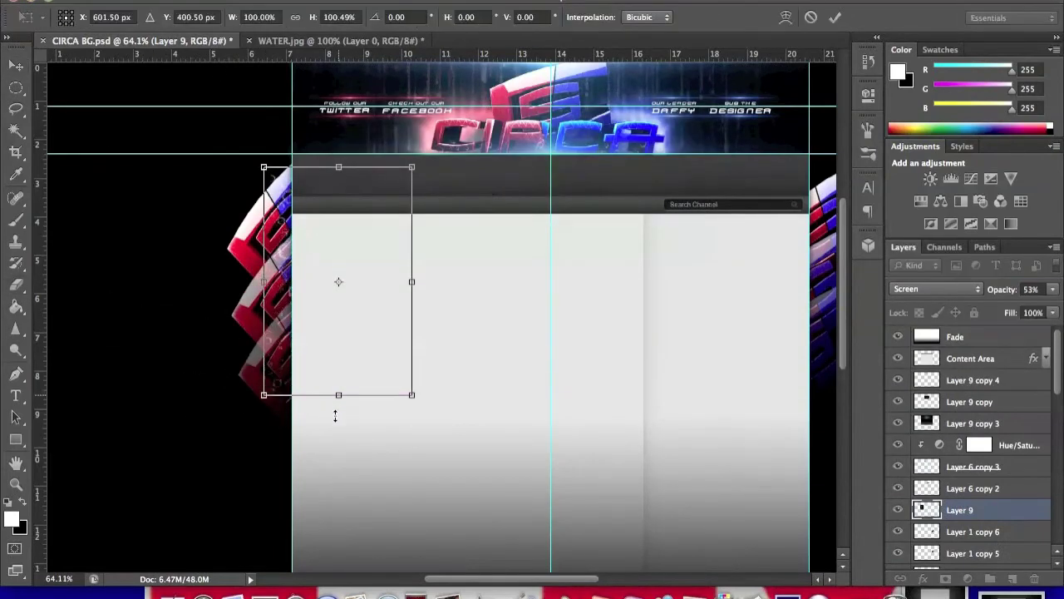
pyautogui.press('Return')
# Step: Open Blue.png, copy its flare into the CIRCA document and rotate it upright beside the left-hand logos
pyautogui.press('super+o')
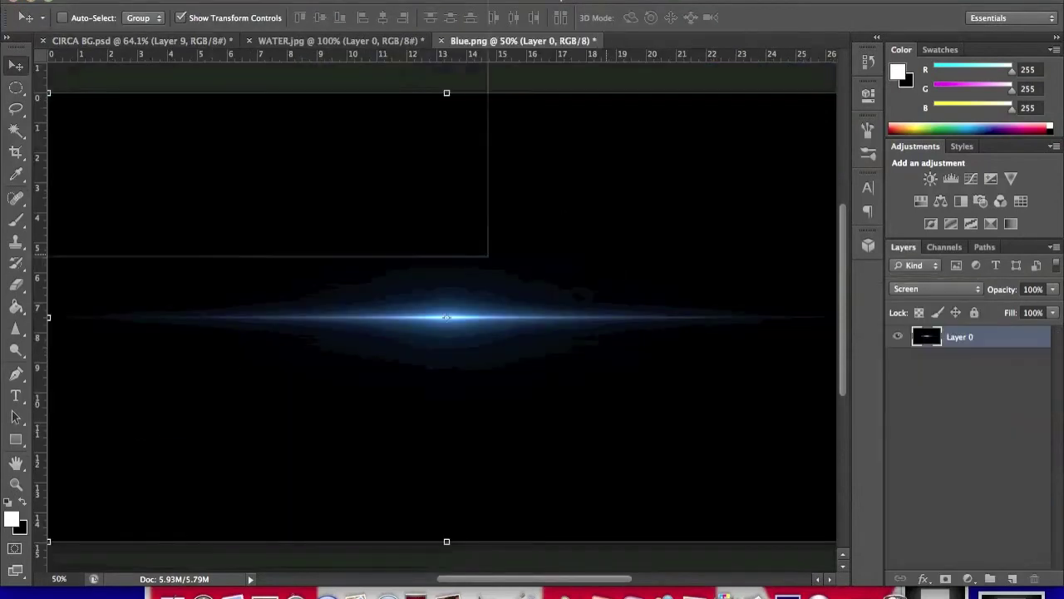
pyautogui.moveTo(447, 316); pyautogui.dragTo(307, 364)
pyautogui.hotkey('ctrl', 't')
pyautogui.moveTo(358, 63); pyautogui.dragTo(52, 355)
pyautogui.press('Return')
pyautogui.scroll(-2, 459, 365)
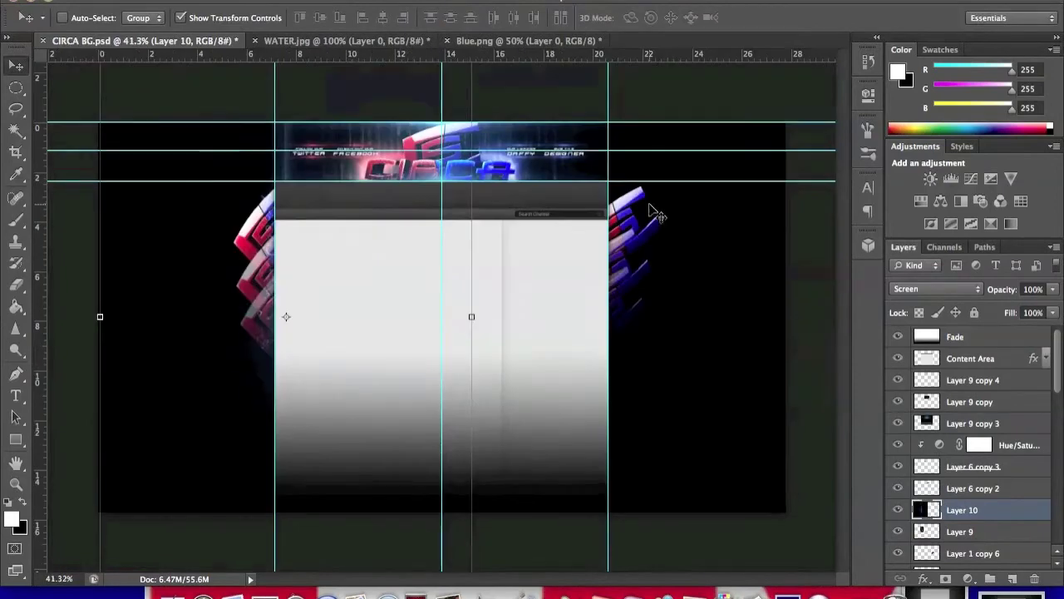
# Step: Squash the upright flare vertically and centre it on the content area's left edge behind the logo stack
pyautogui.hotkey('ctrl', 't')
pyautogui.moveTo(285, 333); pyautogui.dragTo(302, 297)
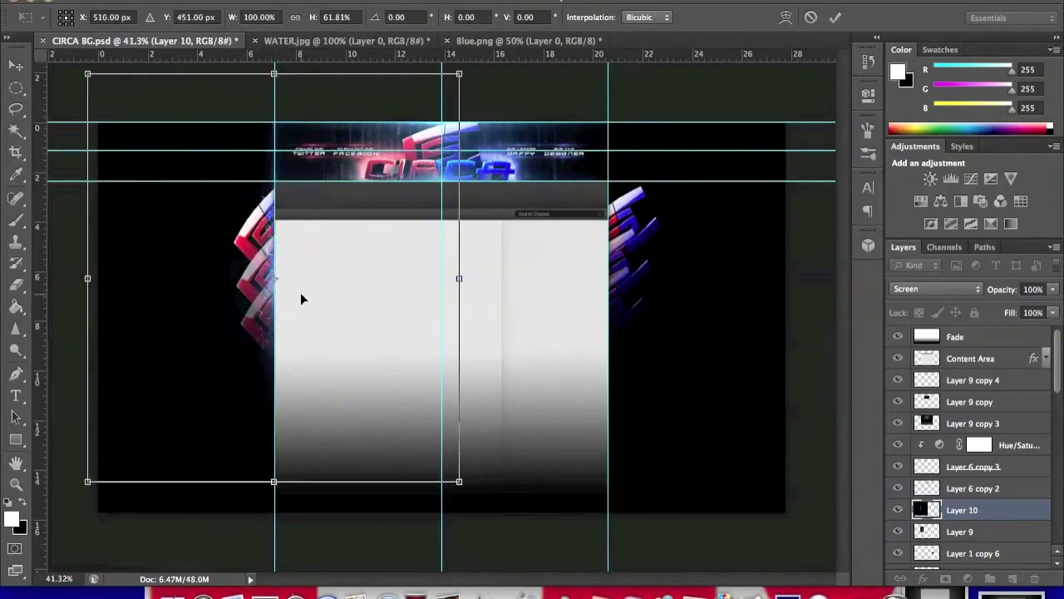
pyautogui.moveTo(274, 72); pyautogui.dragTo(303, 266)
pyautogui.press('Return')
# Step: Duplicate the glow to strengthen it, then duplicate both glow layers and move the copies to the content area's right edge
pyautogui.rightClick(956, 510)
pyautogui.click(831, 75)
pyautogui.press('Return')
pyautogui.rightClick(974, 522)
pyautogui.click(832, 75)
pyautogui.press('Return')
pyautogui.moveTo(386, 274); pyautogui.dragTo(722, 272)
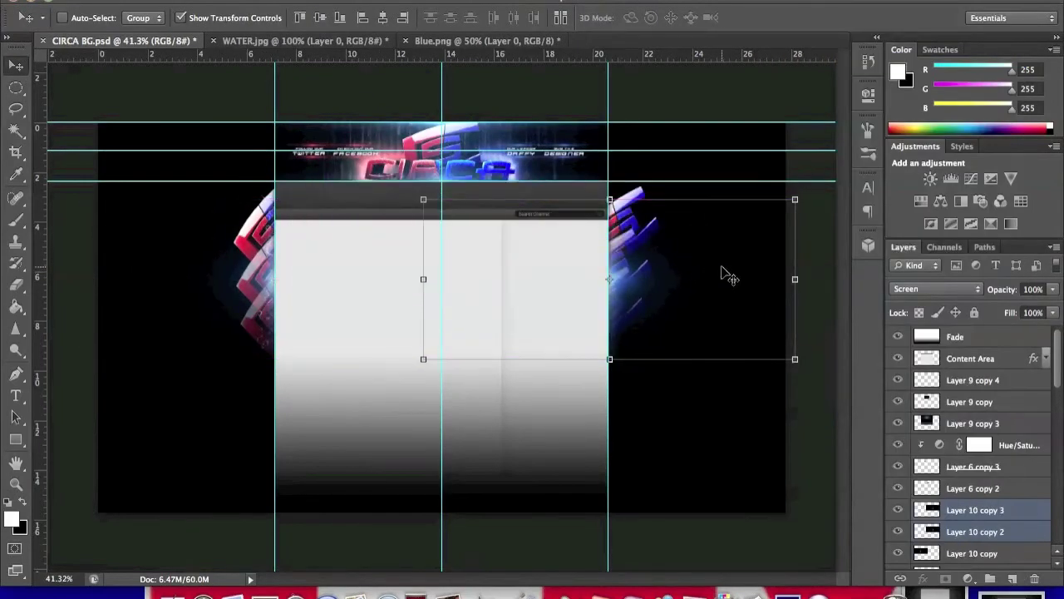
pyautogui.scroll(-2, 996, 522)
# Step: Duplicate the water effect layer, move the copy over the right-hand logos and nudge it upward
pyautogui.rightClick(964, 516)
pyautogui.click(832, 75)
pyautogui.press('Return')
pyautogui.moveTo(274, 341); pyautogui.dragTo(556, 341)
pyautogui.hotkey('shift', 'Up')
pyautogui.hotkey('shift', 'Up')
pyautogui.hotkey('shift', 'Up')
pyautogui.hotkey('shift', 'Up')
pyautogui.hotkey('shift', 'Up')
pyautogui.press('v')
pyautogui.click(670, 207)
pyautogui.click(366, 40)
pyautogui.click(281, 40)
pyautogui.click(281, 40)
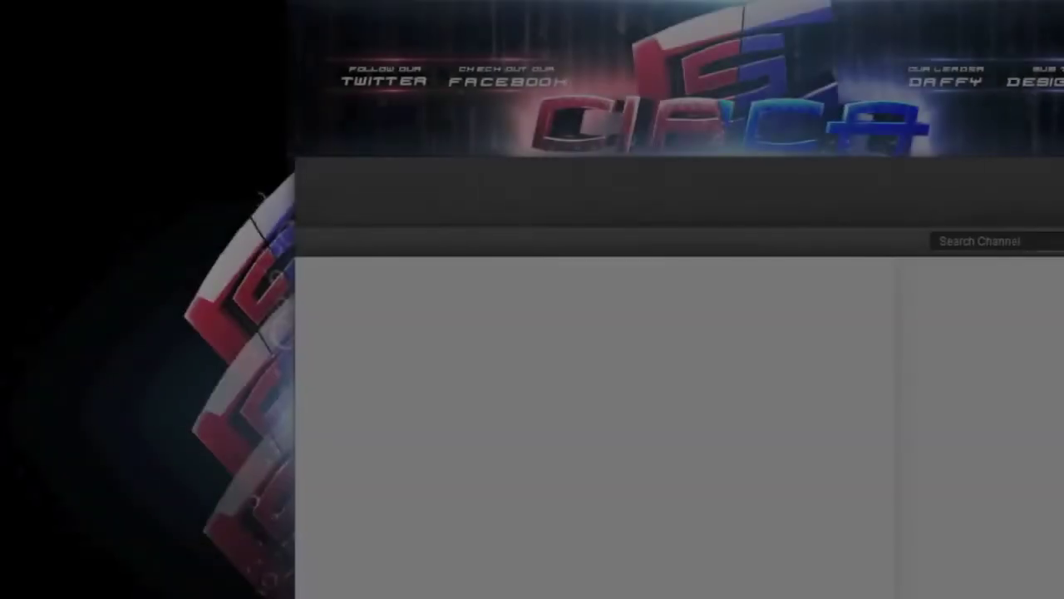